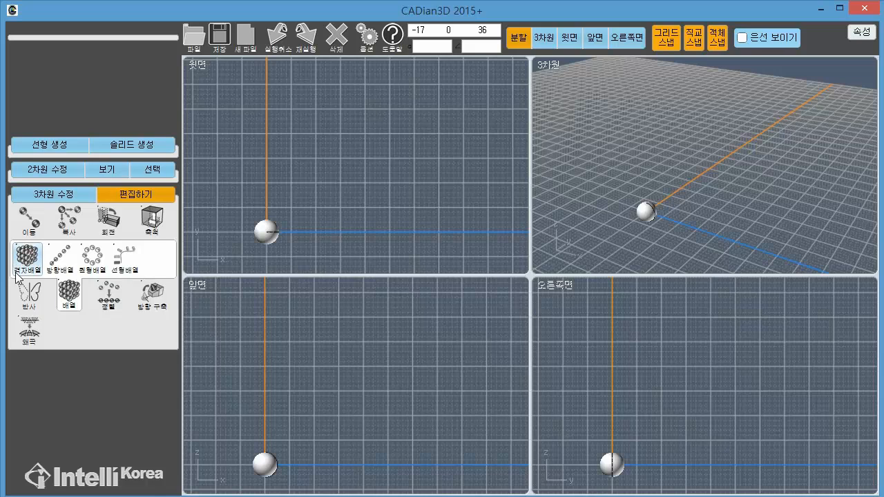
left_click(37, 270)
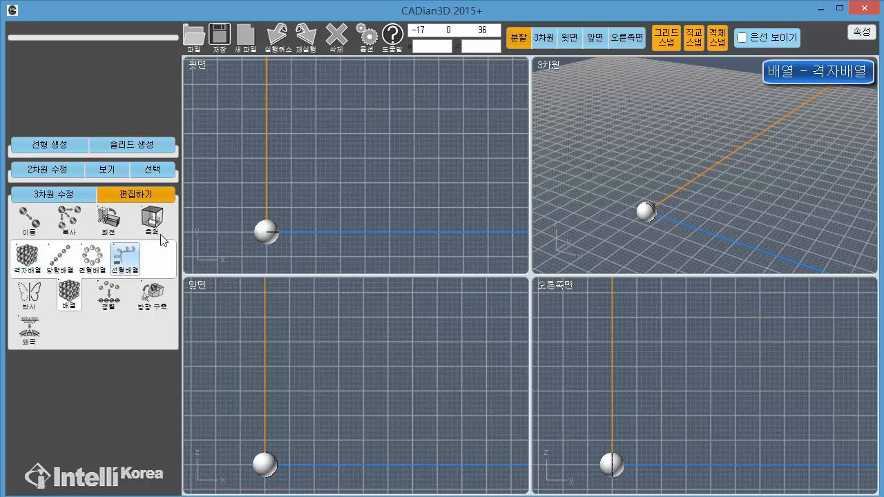
left_click(249, 230)
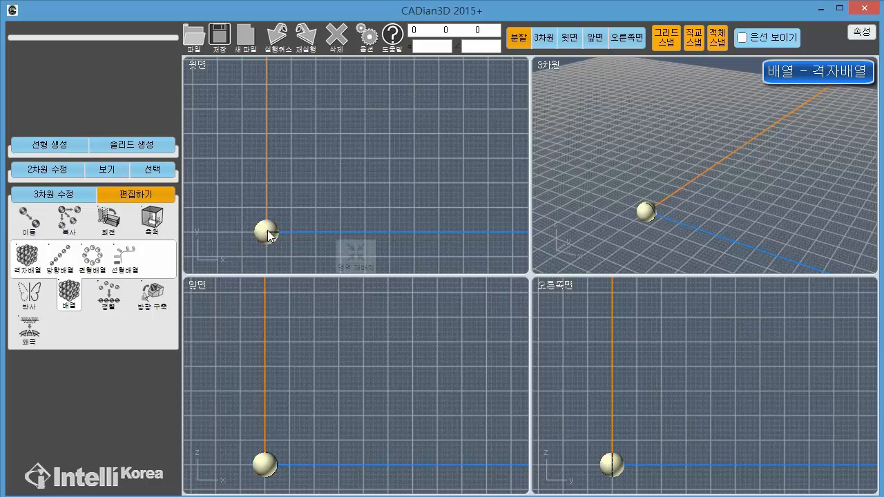
left_click(268, 233)
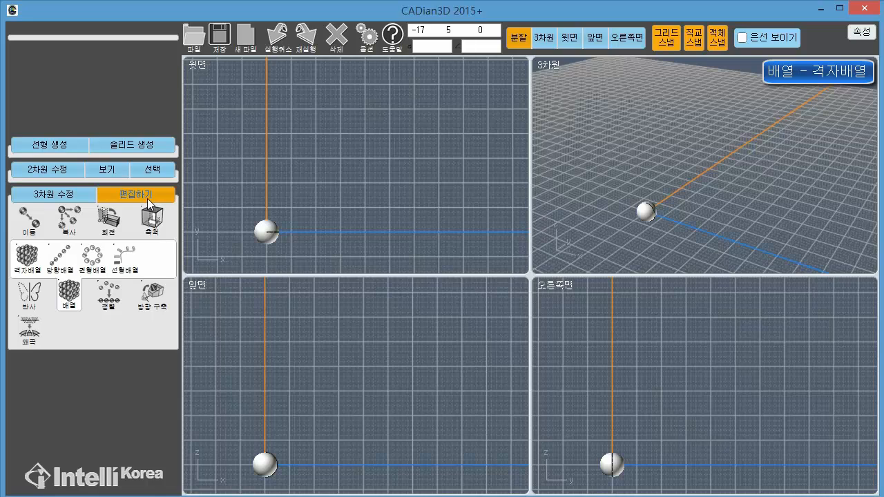
Start a grid array (격자배열) with the sphere as the object to copy
left_click(32, 268)
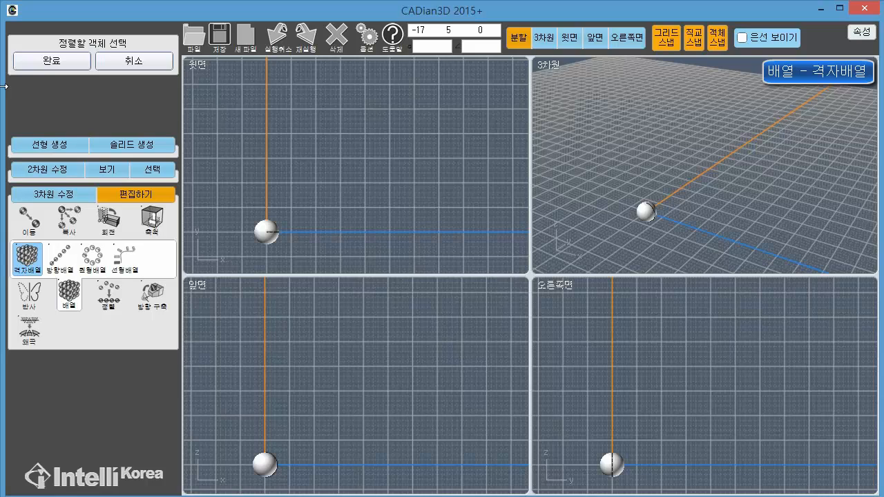
left_click(268, 233)
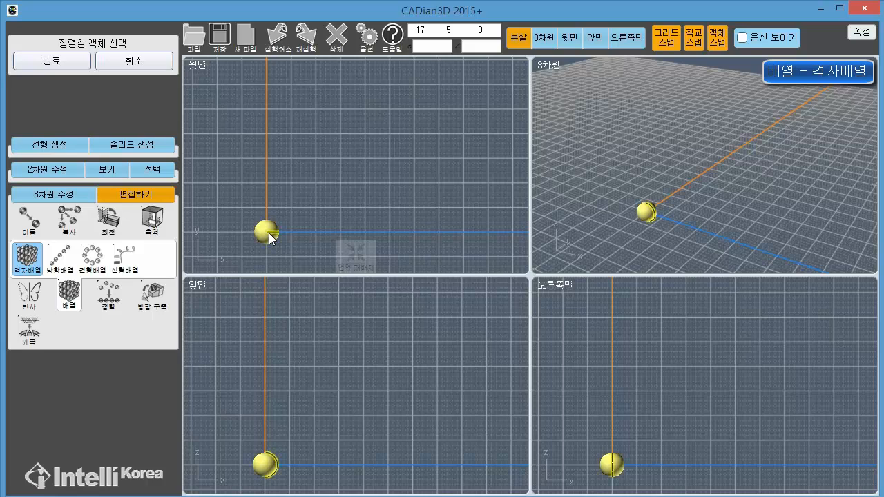
left_click(38, 65)
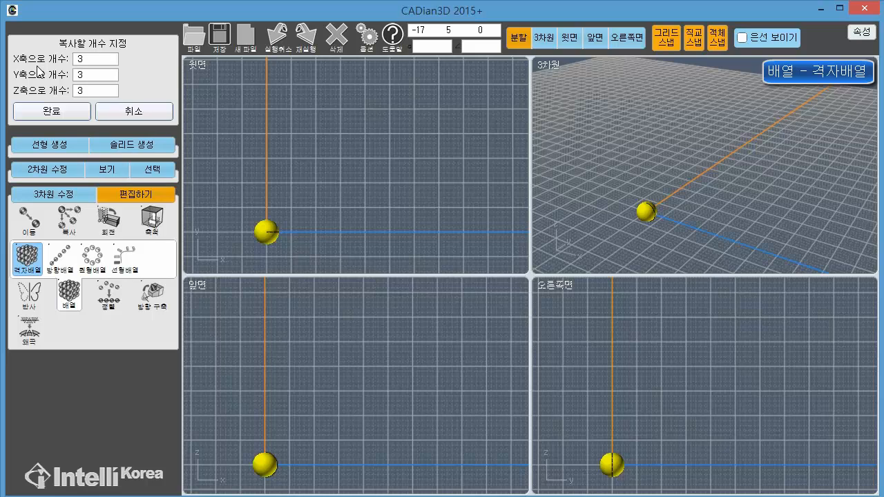
Set the grid array's copy counts to 3 along each of the X, Y and Z axes
left_click(93, 61)
left_click(154, 142)
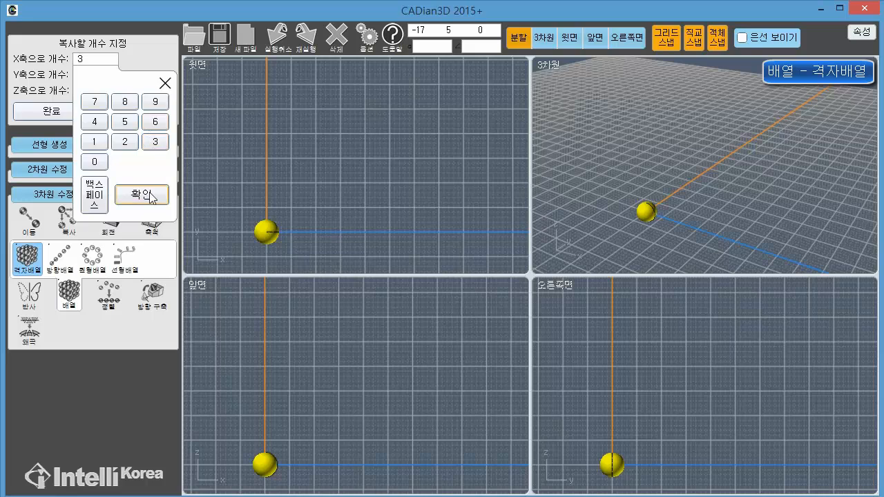
left_click(142, 194)
left_click(108, 71)
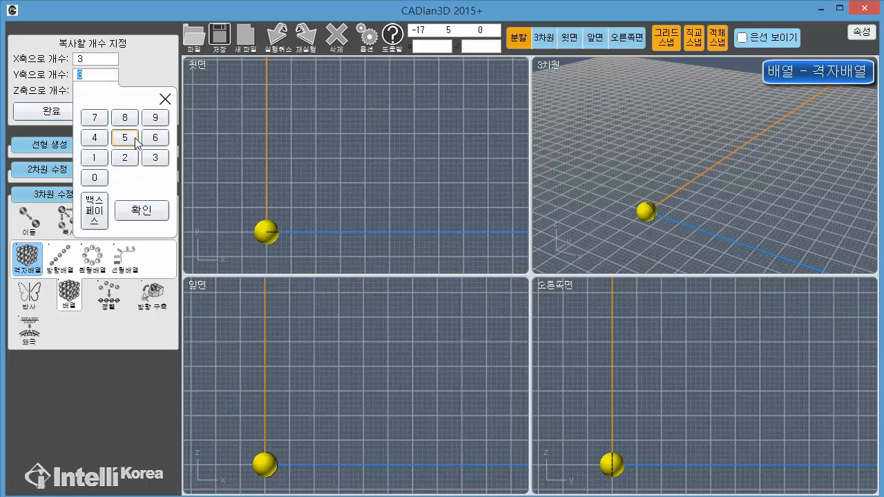
left_click(155, 157)
left_click(141, 211)
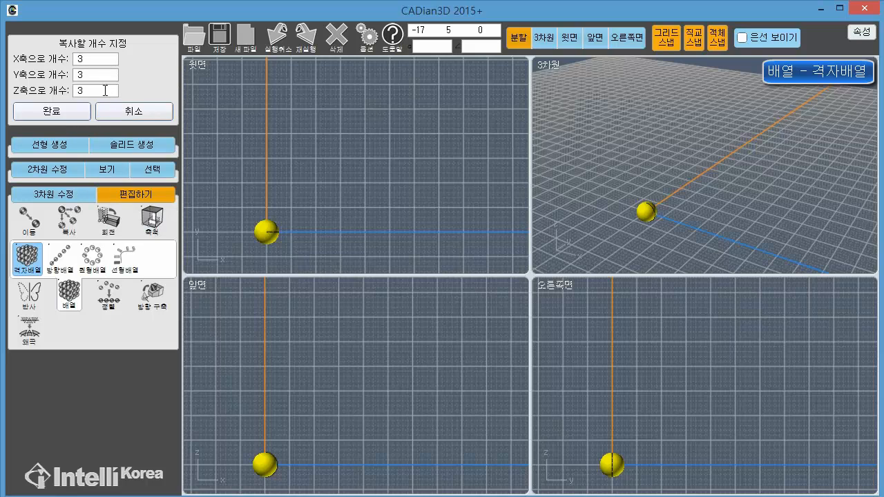
left_click(104, 91)
left_click(155, 173)
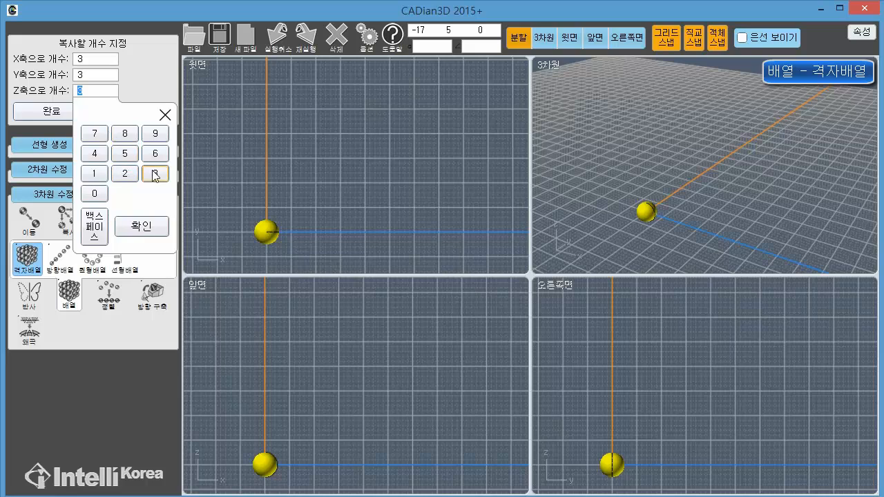
left_click(143, 228)
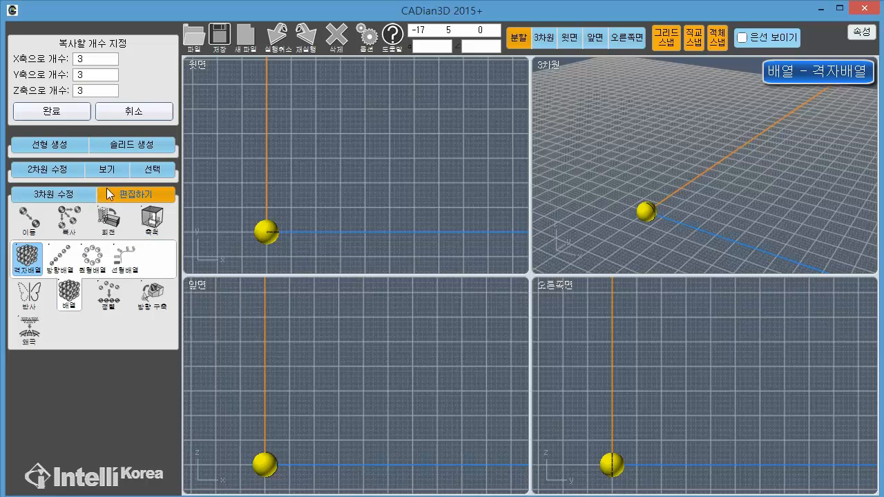
left_click(54, 112)
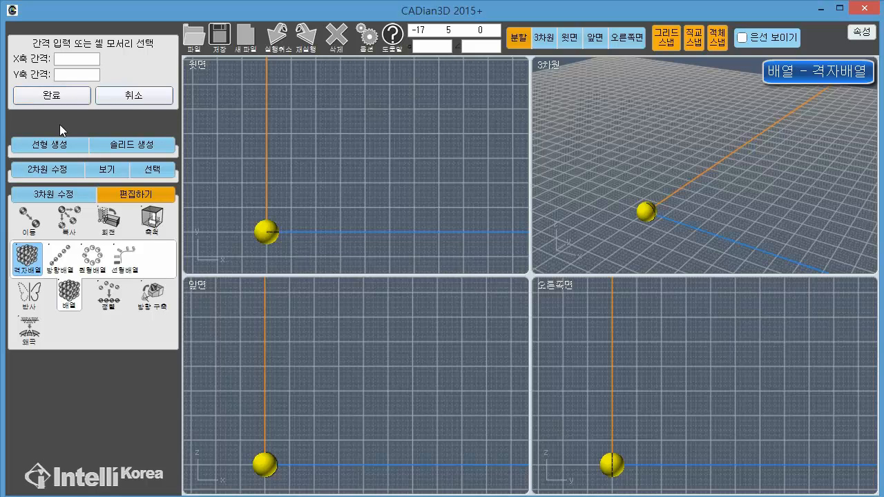
Set the grid array's spacing to 10 along the X axis and 10 along the Y axis
left_click(77, 59)
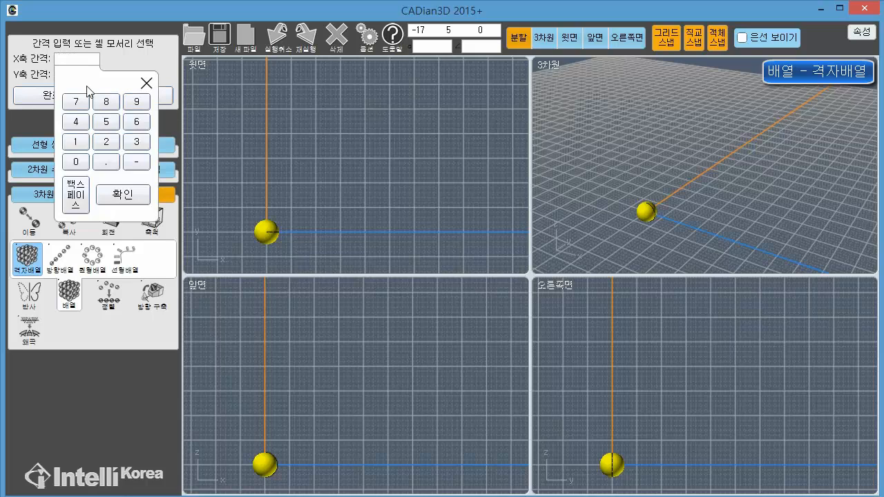
left_click(76, 142)
left_click(76, 162)
left_click(131, 197)
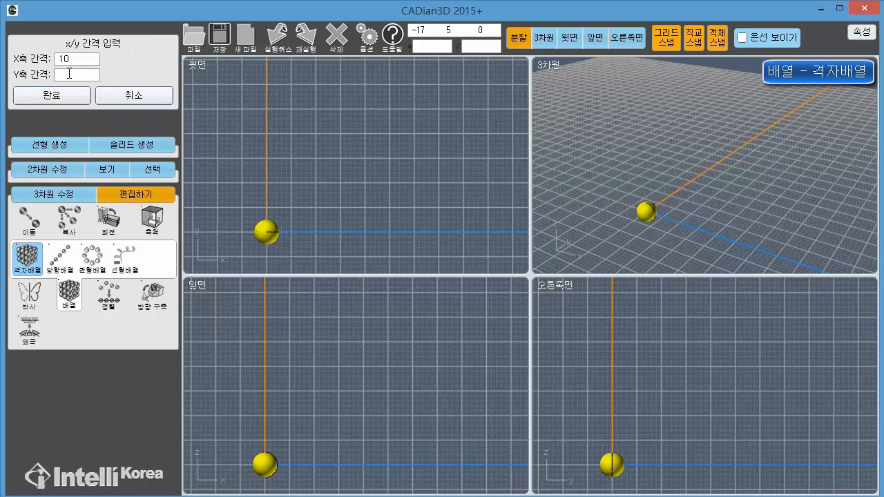
left_click(70, 73)
left_click(76, 157)
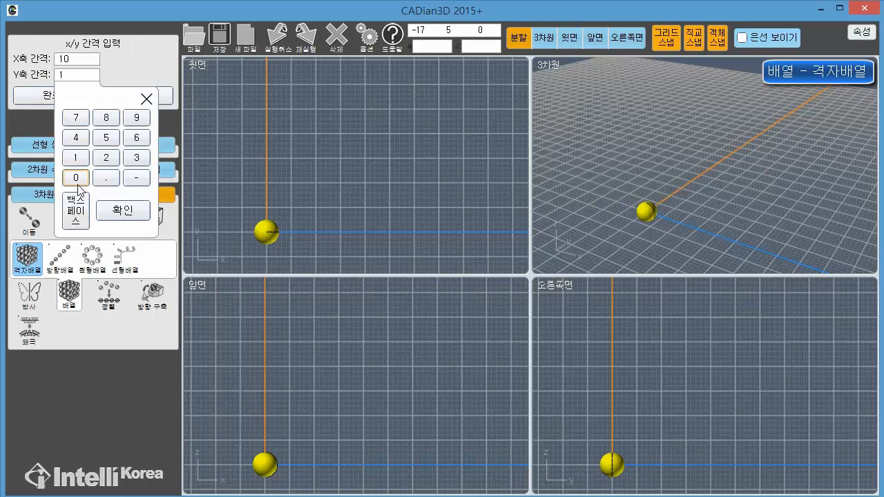
left_click(77, 180)
left_click(131, 212)
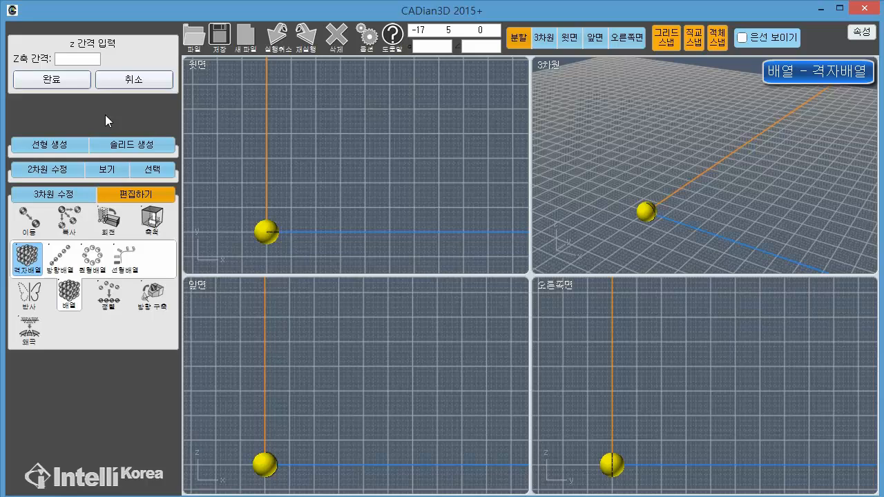
Set the Z-axis spacing to 10 to complete the sphere's grid array
left_click(78, 59)
left_click(76, 141)
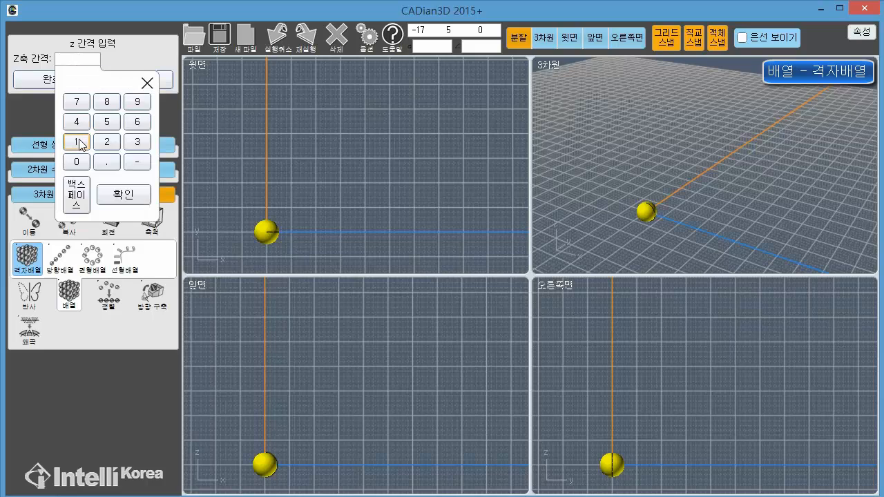
left_click(77, 161)
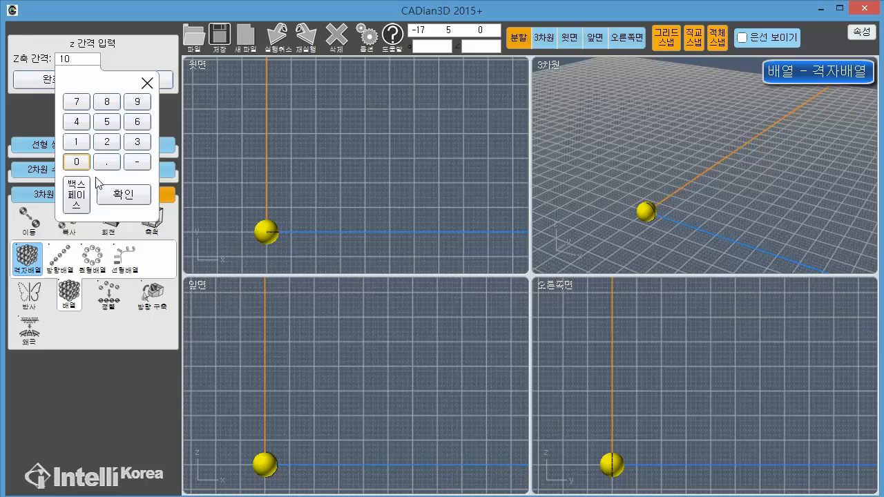
left_click(126, 198)
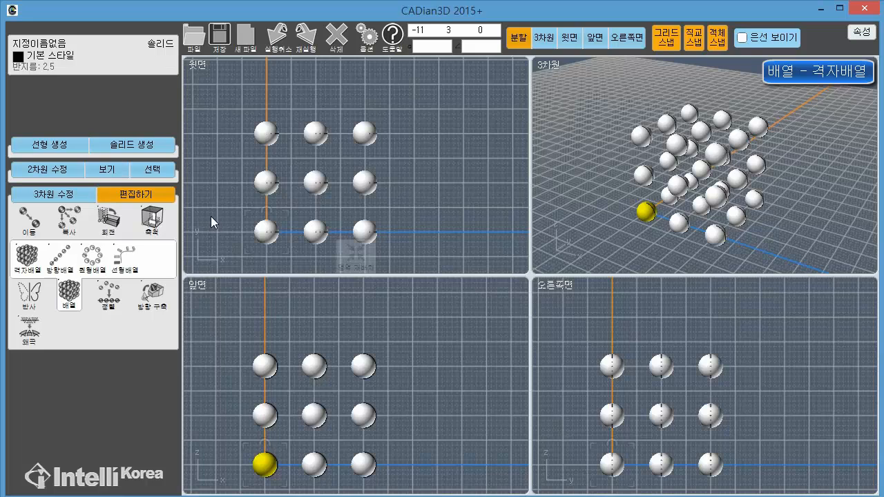
Clear the selection and undo the grid array of spheres
left_click(409, 221)
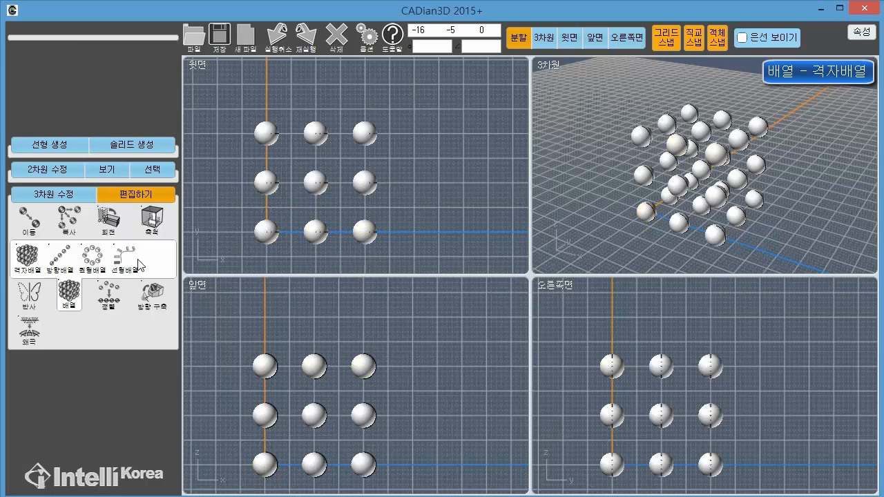
left_click_drag(643, 203, 663, 233)
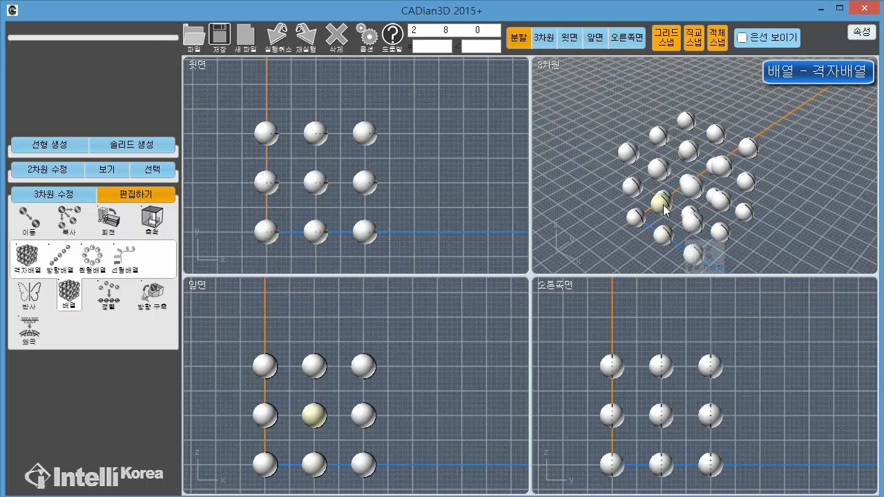
middle_click_drag(663, 205, 664, 184)
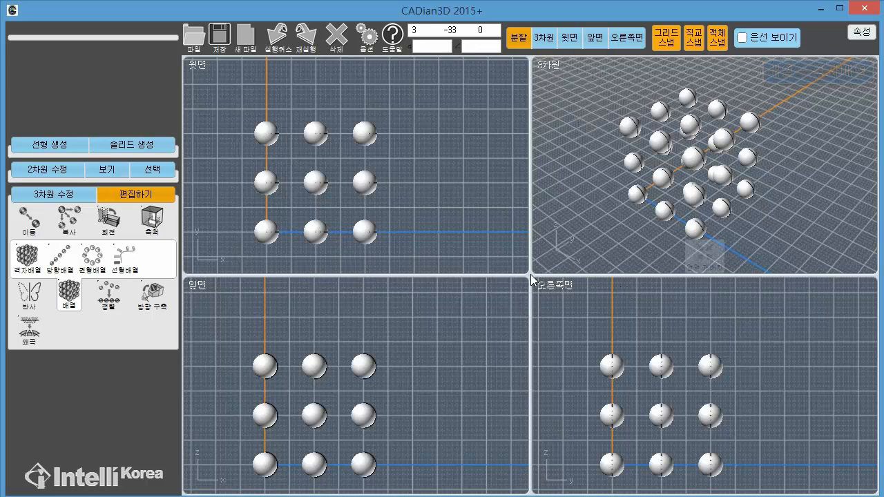
key("ctrl+z")
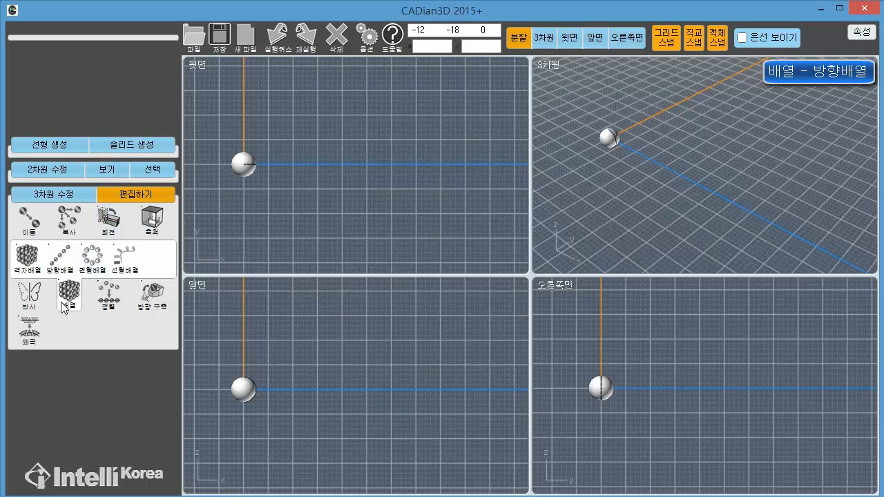
Start a directional array (방향배열) with the single sphere as the object to copy
left_click(59, 261)
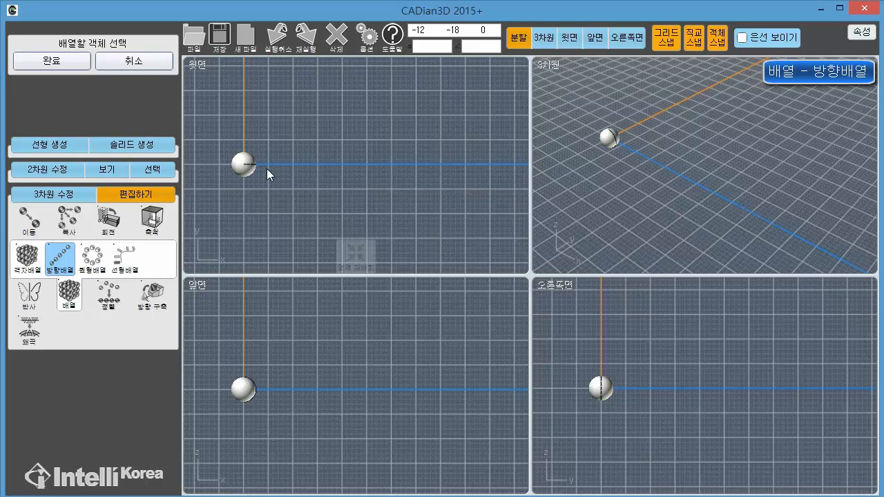
left_click(240, 166)
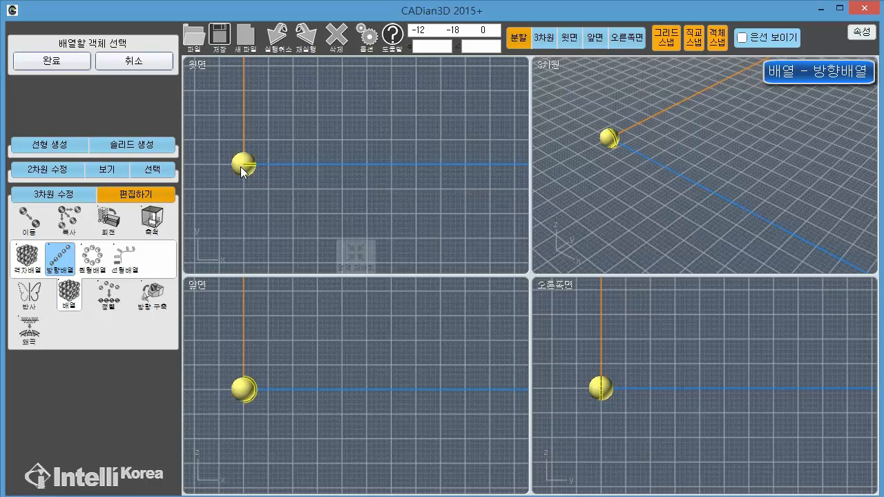
left_click(49, 62)
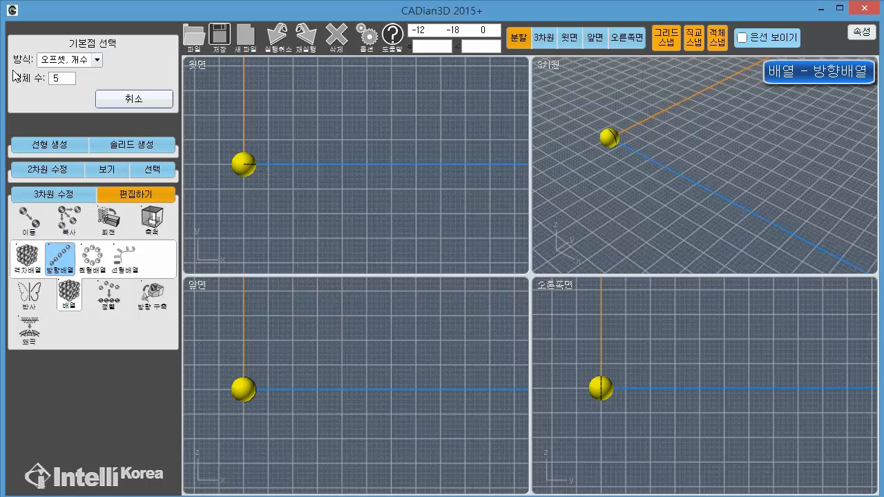
Set the directional array's method to offset and count (오프셋, 개수) with 5 objects
left_click(58, 62)
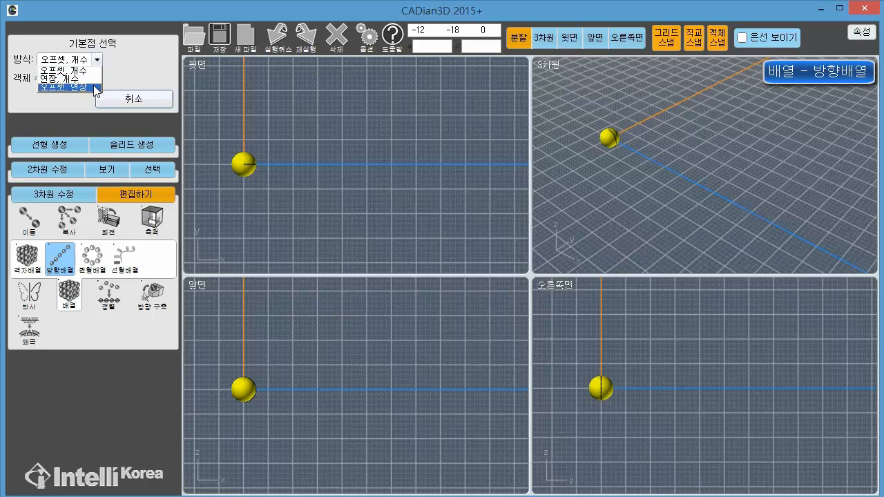
left_click(73, 72)
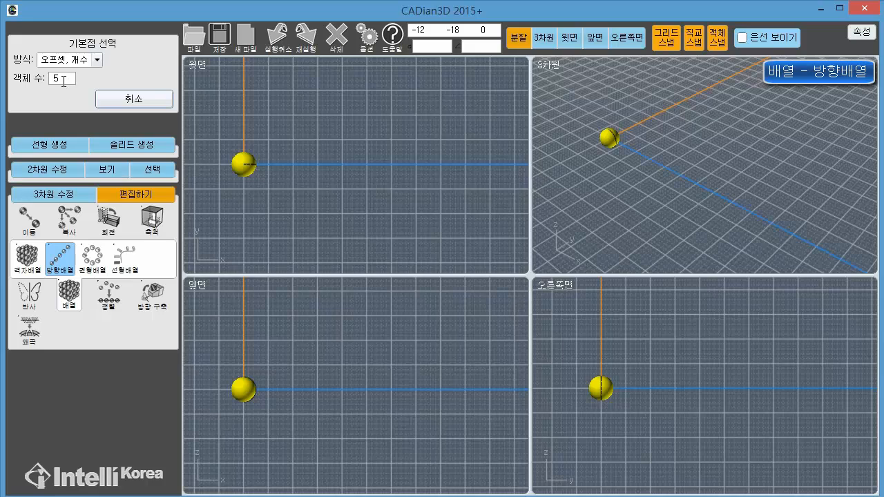
left_click(63, 82)
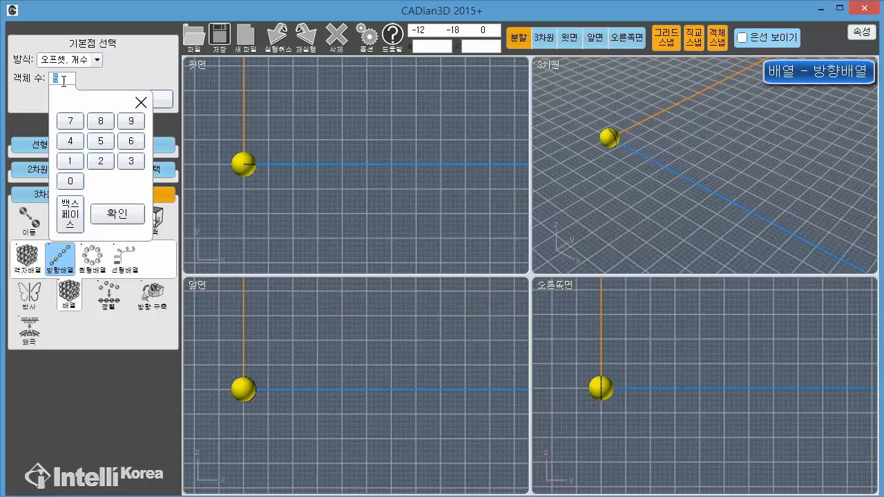
left_click(104, 145)
left_click(136, 219)
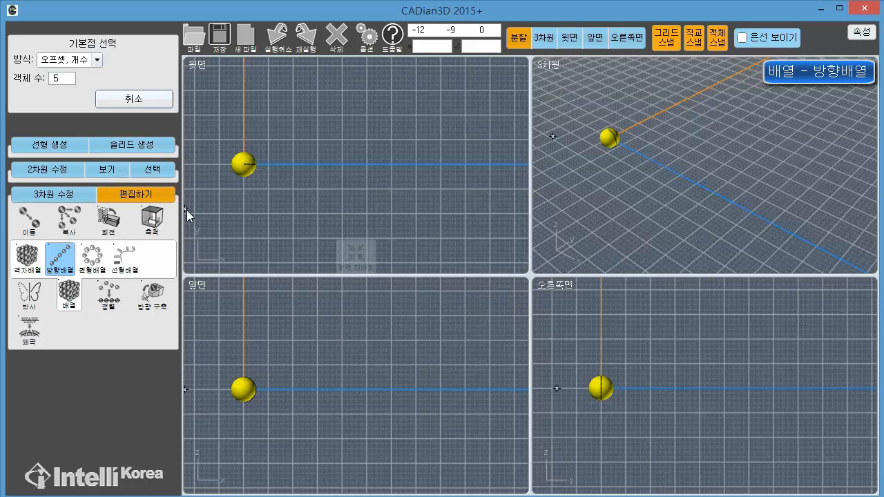
Place the directional array from the sphere's centre with an offset of 10 along the X axis, leaving nothing selected
left_click(241, 167)
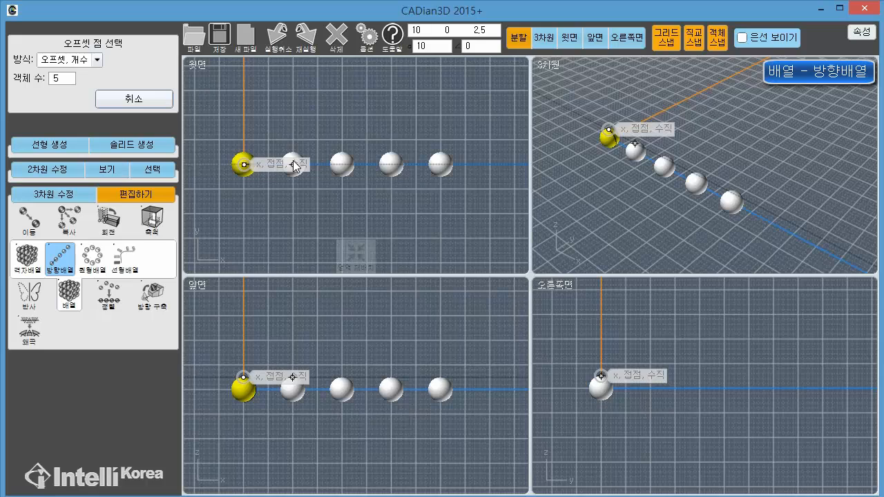
left_click(295, 167)
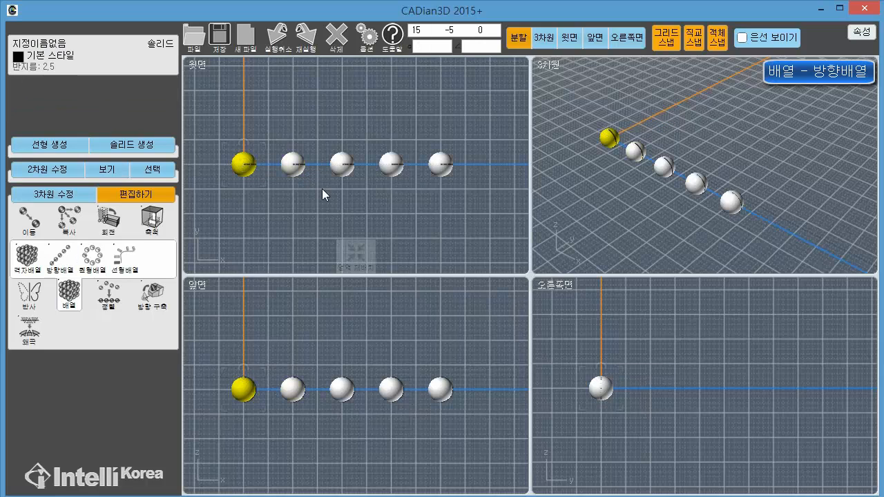
key("Escape")
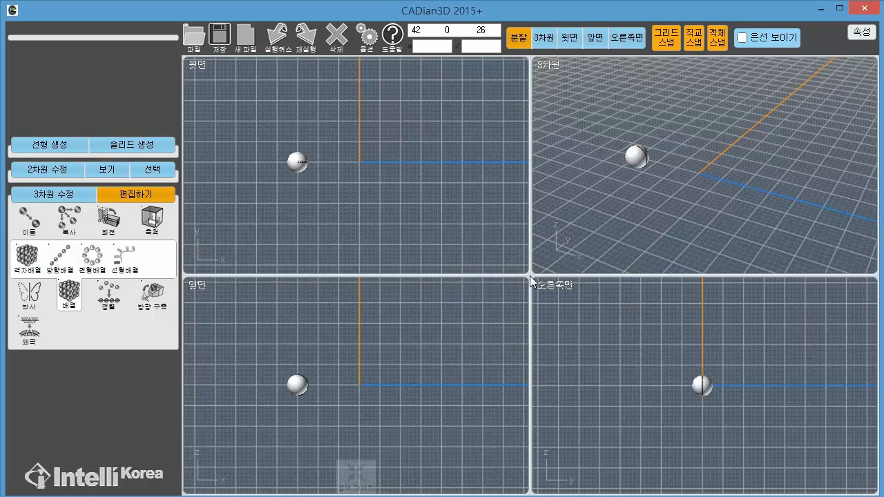
Start a circular array (원형배열) with the single sphere as the object to copy and the origin as its centre point
left_click(298, 162)
left_click(354, 179)
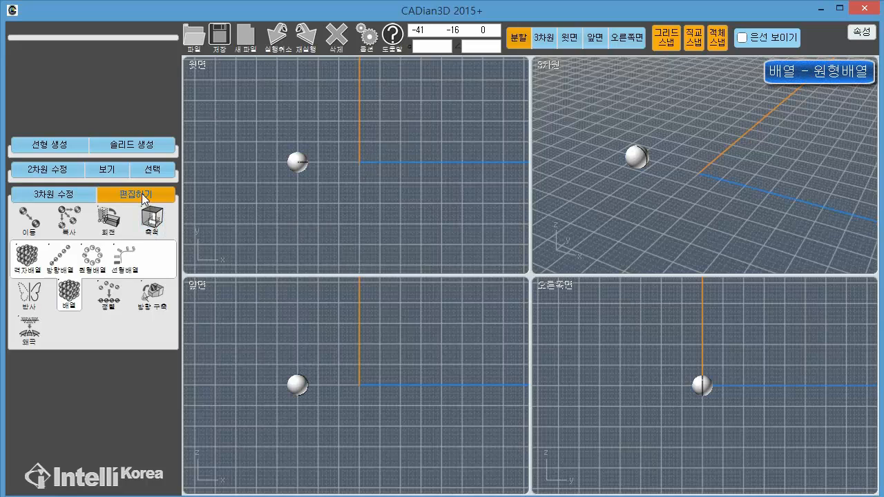
left_click(92, 260)
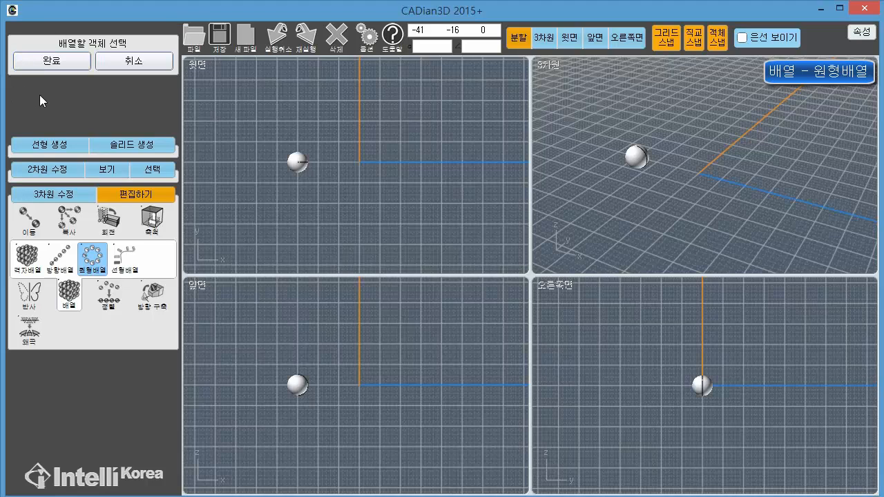
left_click(298, 168)
left_click(295, 168)
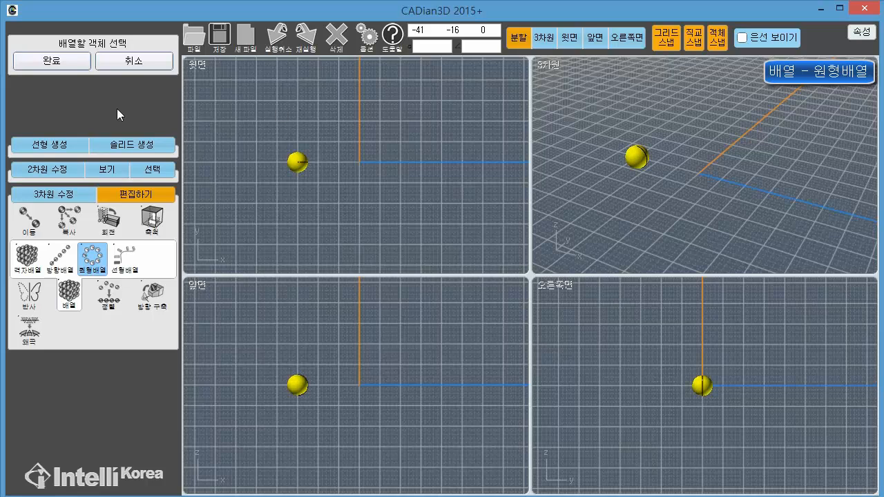
left_click(71, 64)
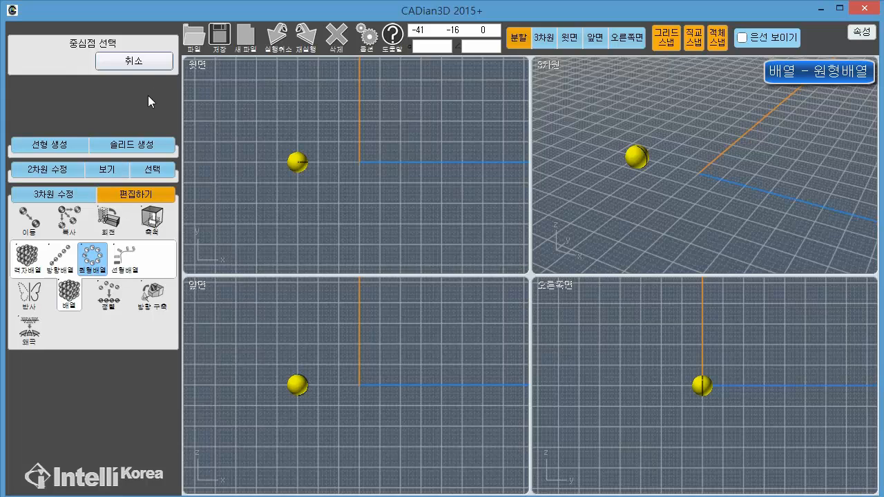
left_click(357, 162)
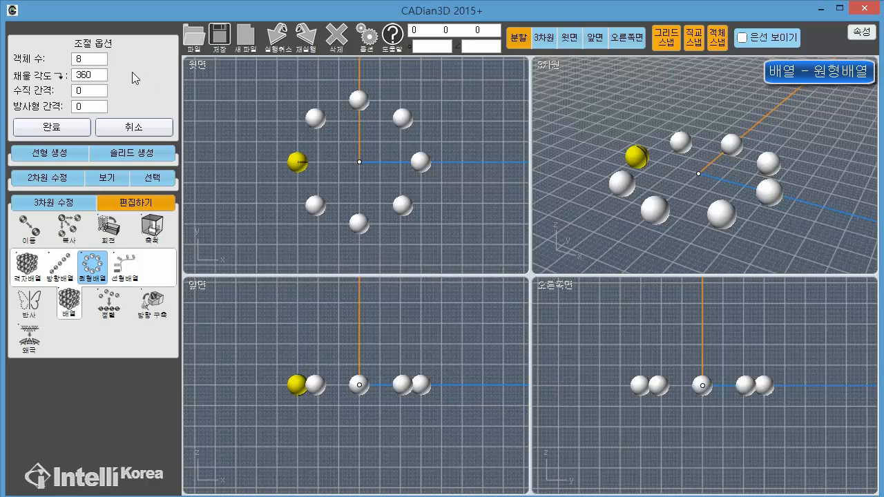
Complete the circular array with 8 objects over a fill angle of 360, leaving nothing selected
left_click(84, 61)
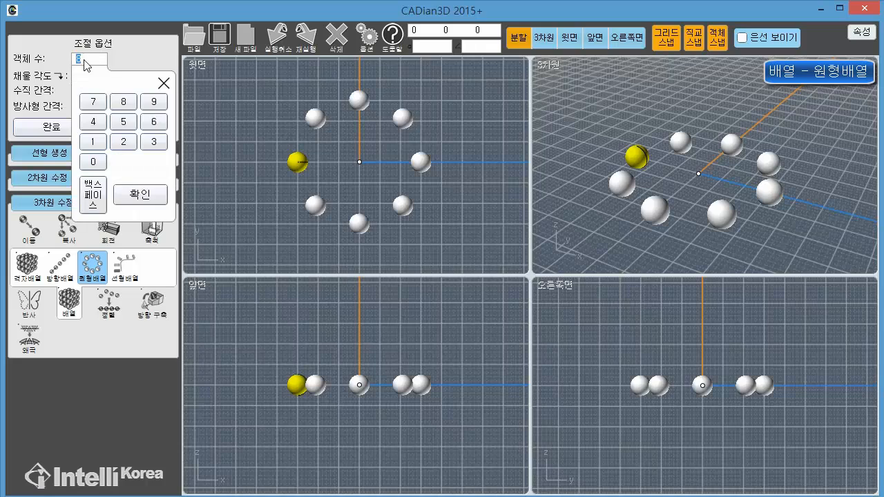
left_click(143, 195)
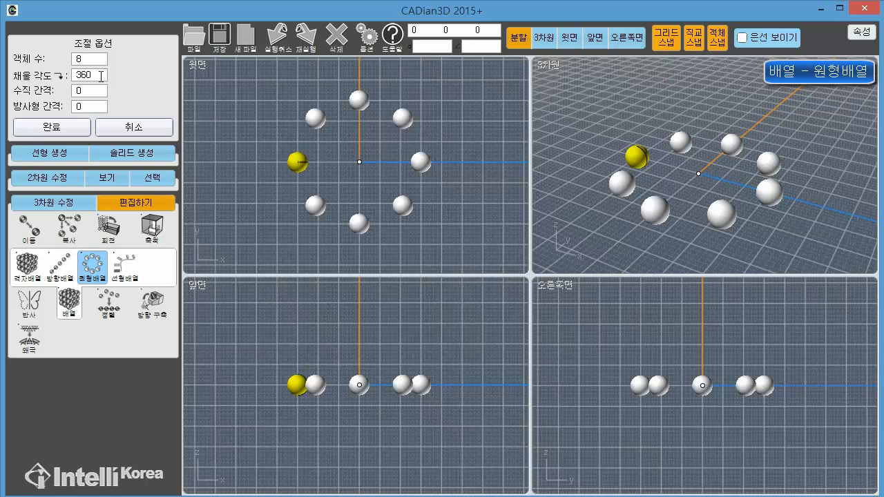
left_click(78, 130)
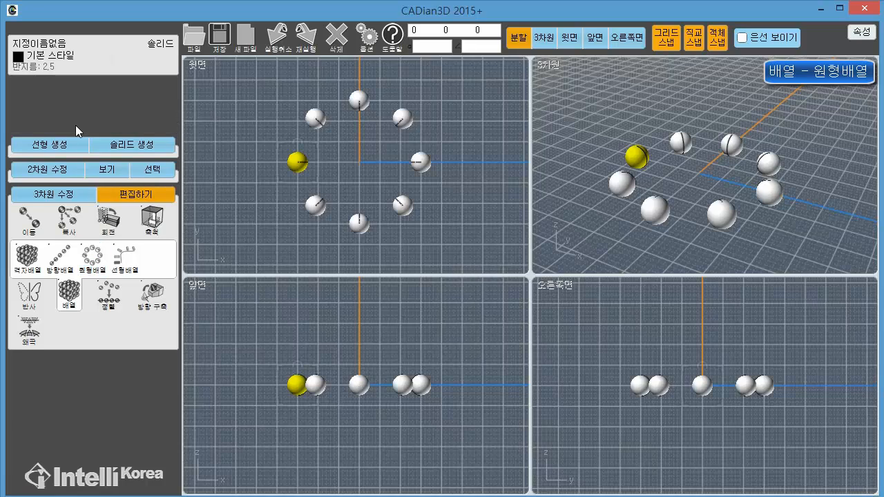
left_click(357, 167)
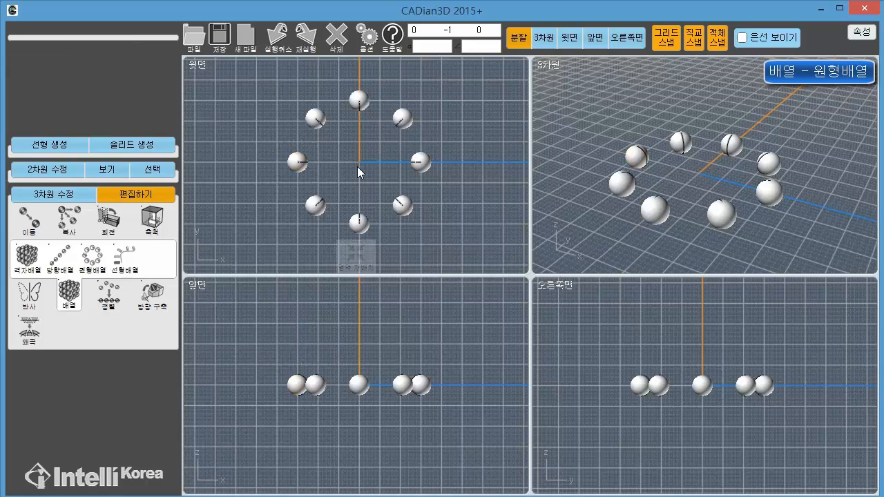
left_click_drag(325, 149, 229, 195)
left_click(283, 186)
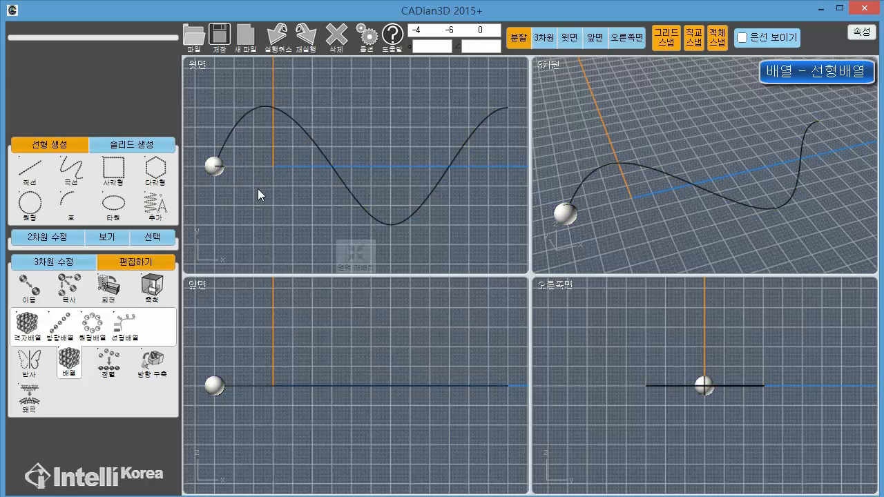
Start a linear array (선형배열) of the sphere, using the wavy curve as the path
left_click(129, 326)
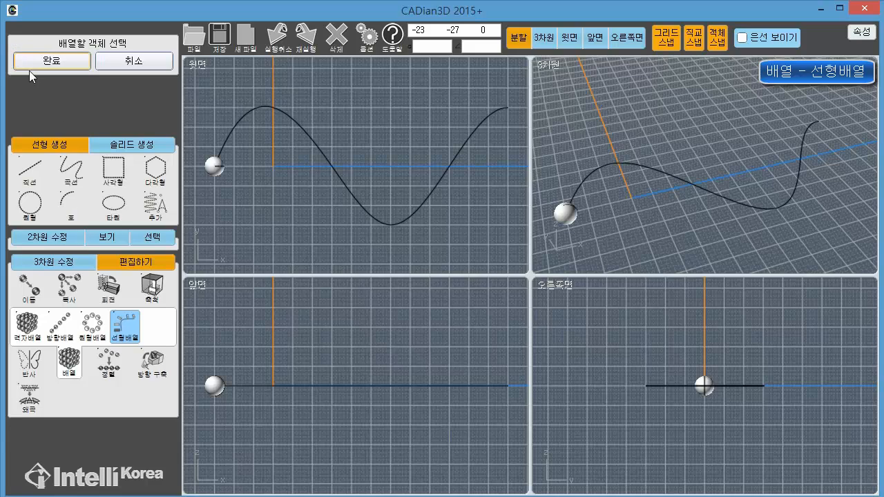
left_click(213, 167)
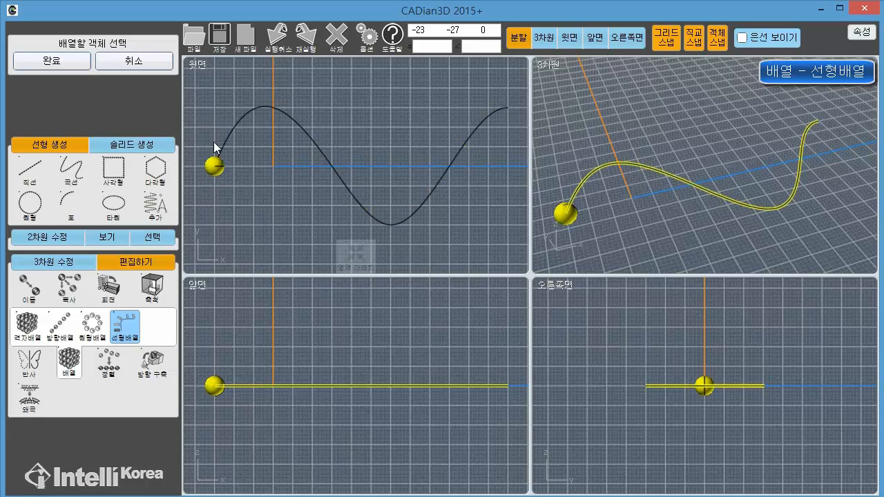
left_click(45, 62)
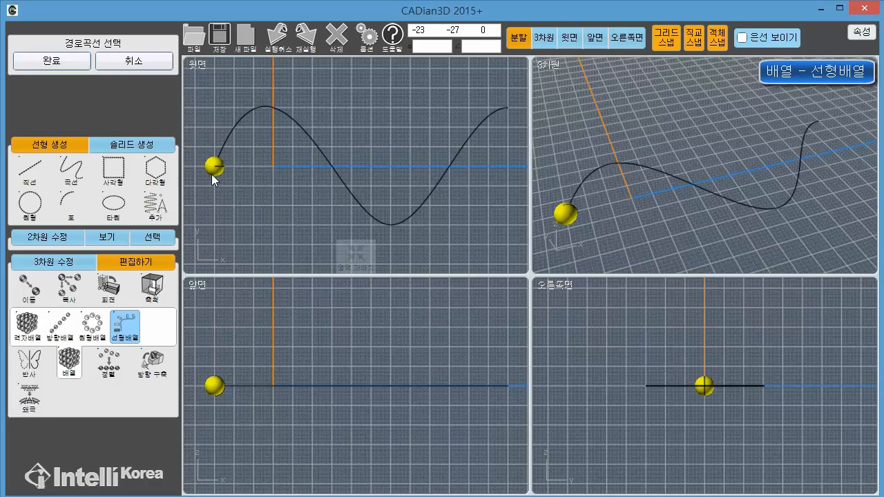
left_click(307, 133)
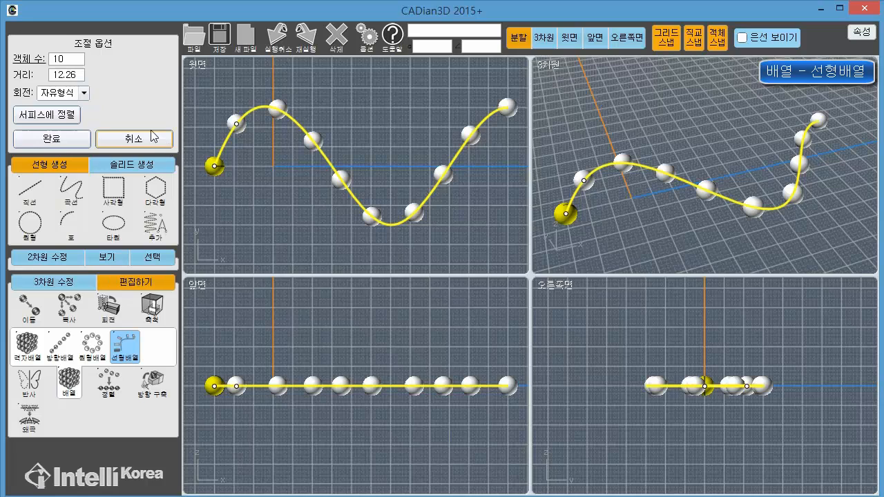
Set the linear array's object count to 8 and complete it, leaving nothing selected
left_click(67, 61)
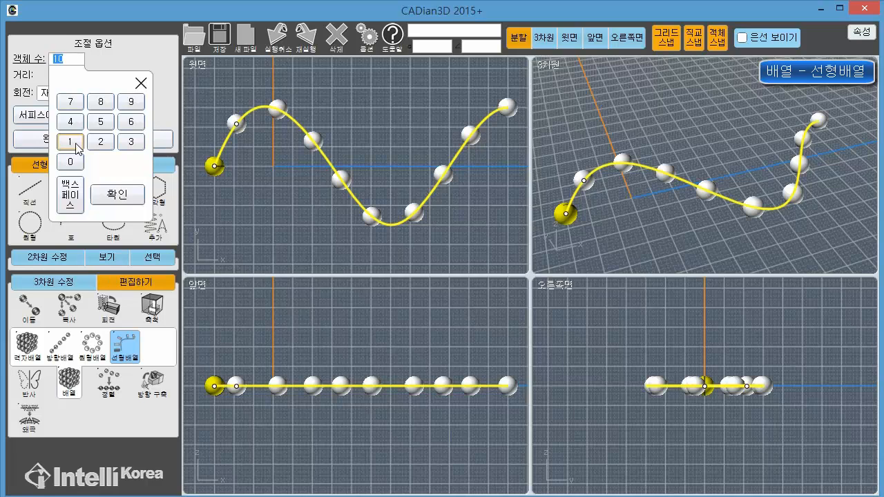
left_click(102, 103)
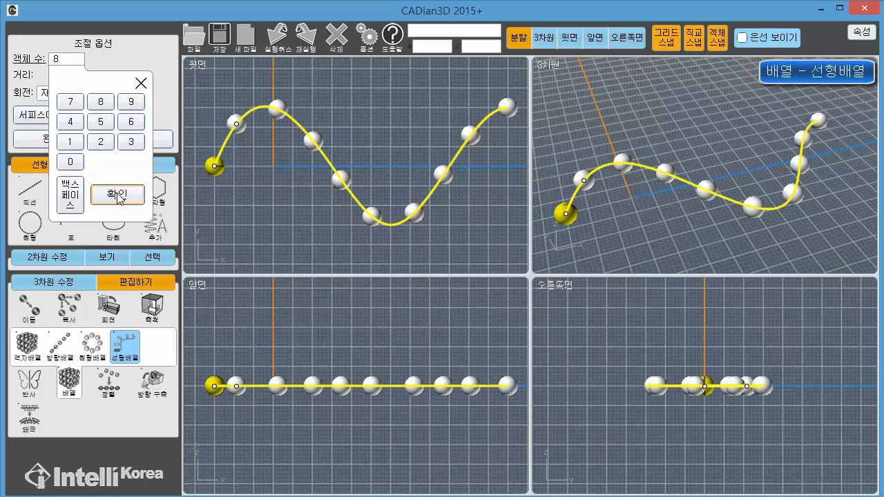
left_click(117, 195)
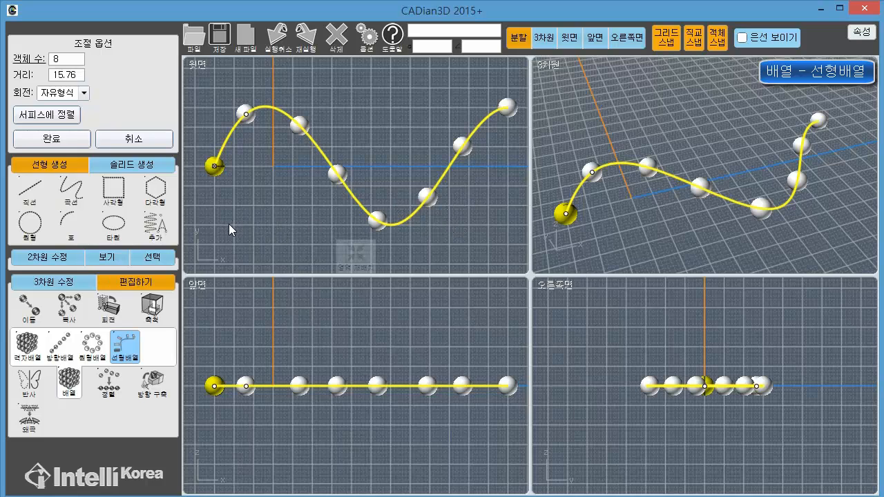
left_click(67, 141)
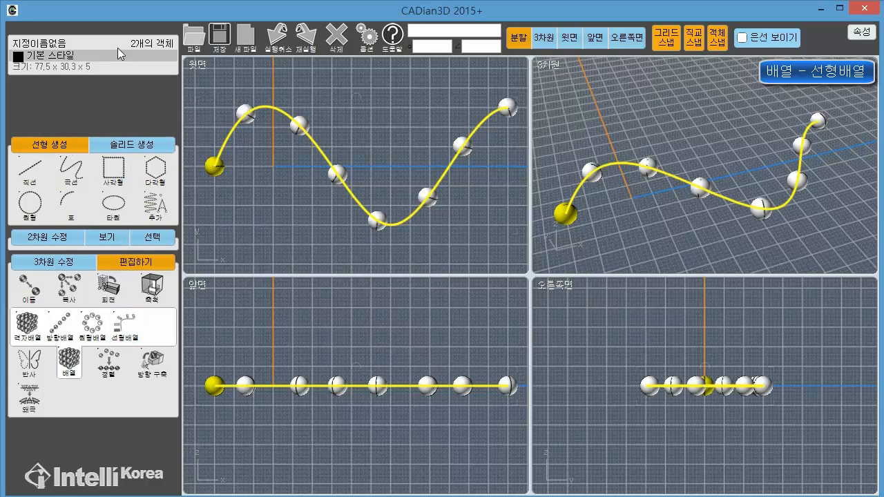
left_click(268, 187)
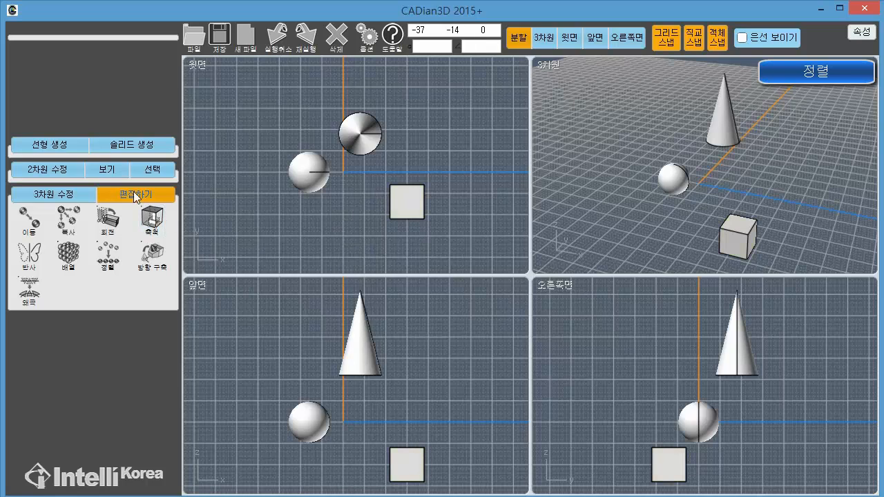
Align the sphere, cone and cube by their horizontal centres (수평중심 정렬) to the X axis in the top view, leaving nothing selected
left_click(115, 263)
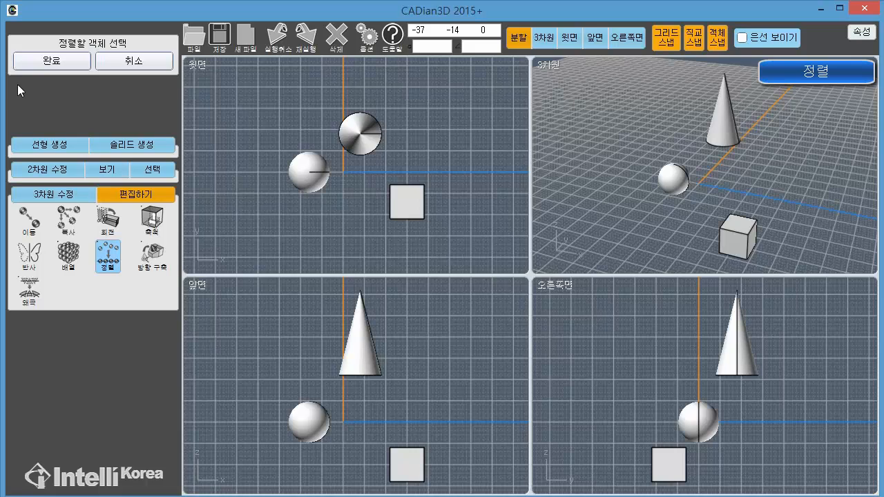
left_click(327, 175)
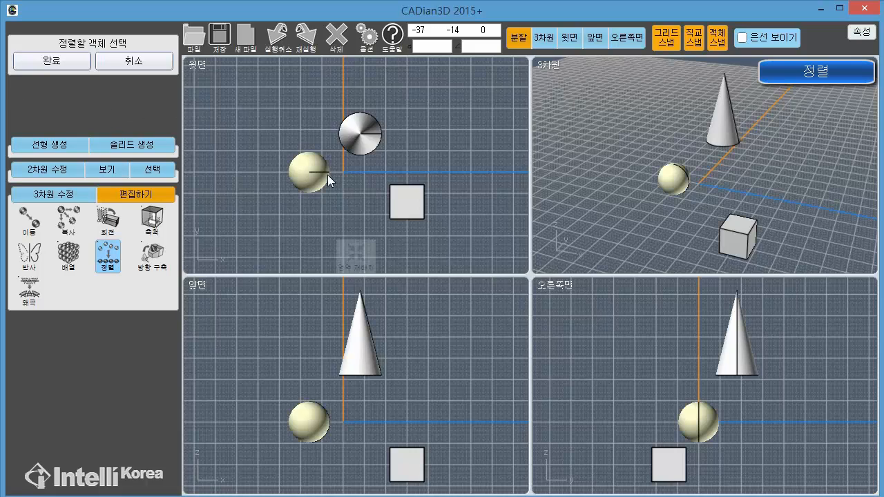
left_click(302, 170)
left_click(360, 133)
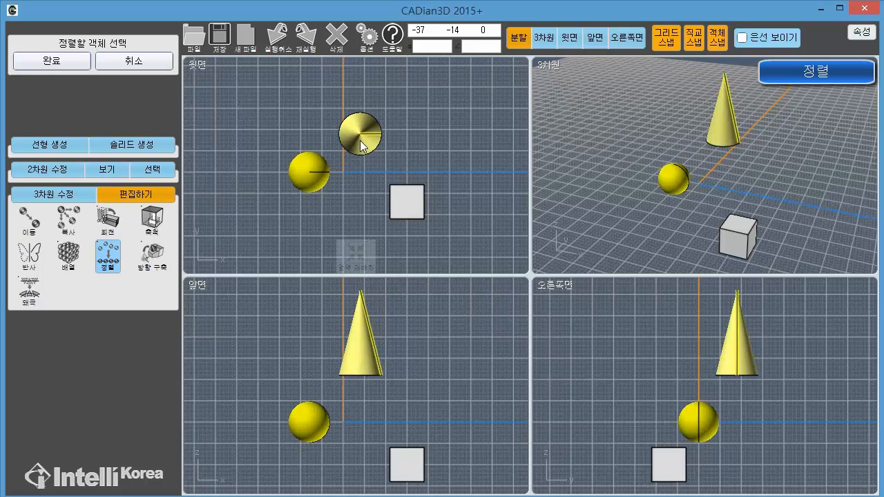
left_click(415, 200)
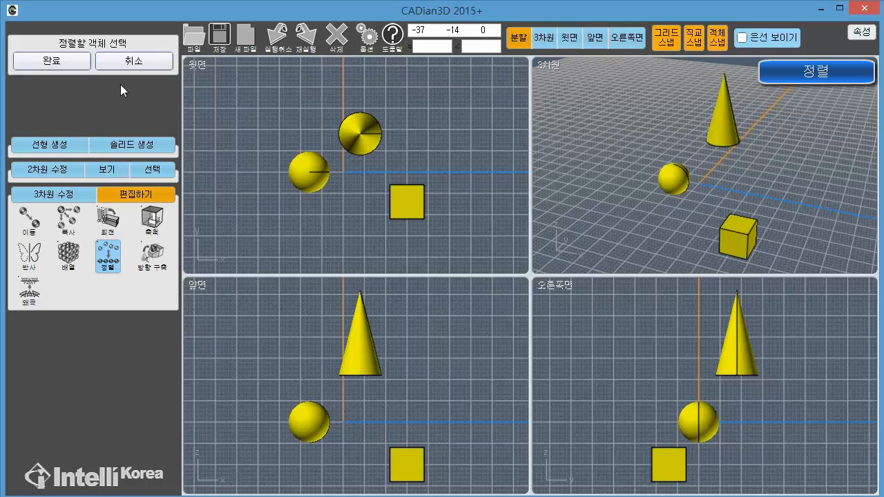
left_click(61, 65)
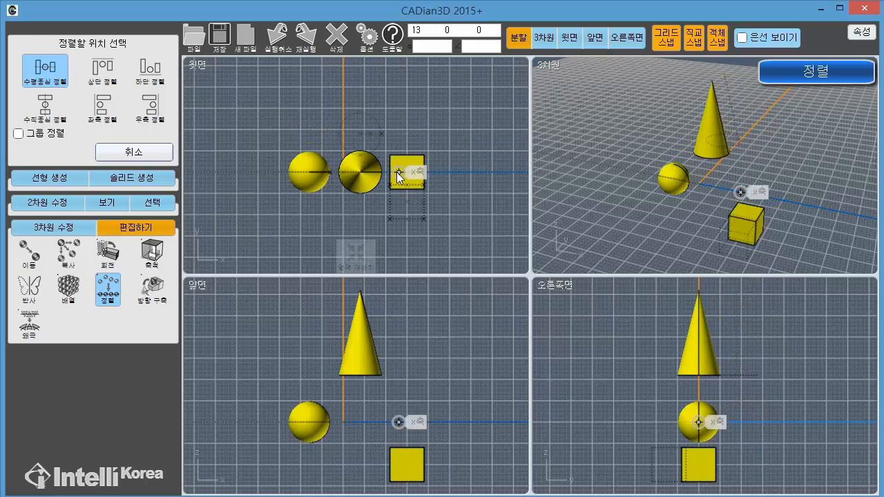
left_click(396, 173)
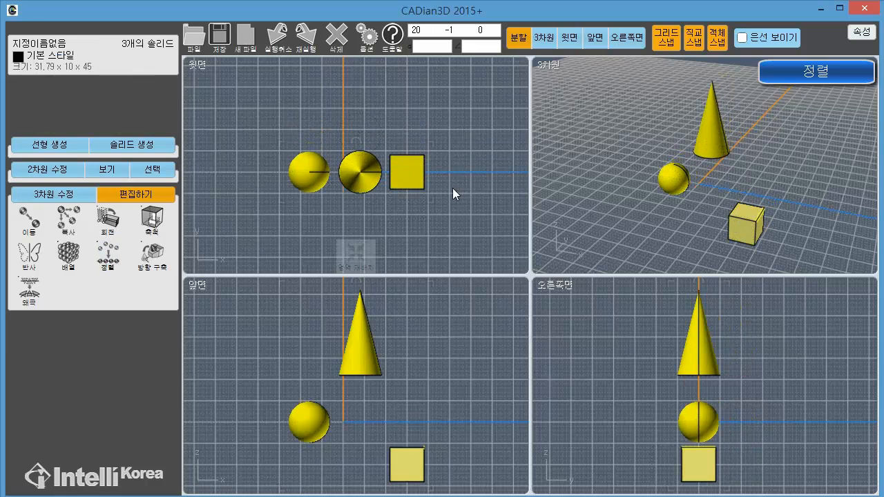
left_click_drag(480, 208, 461, 219)
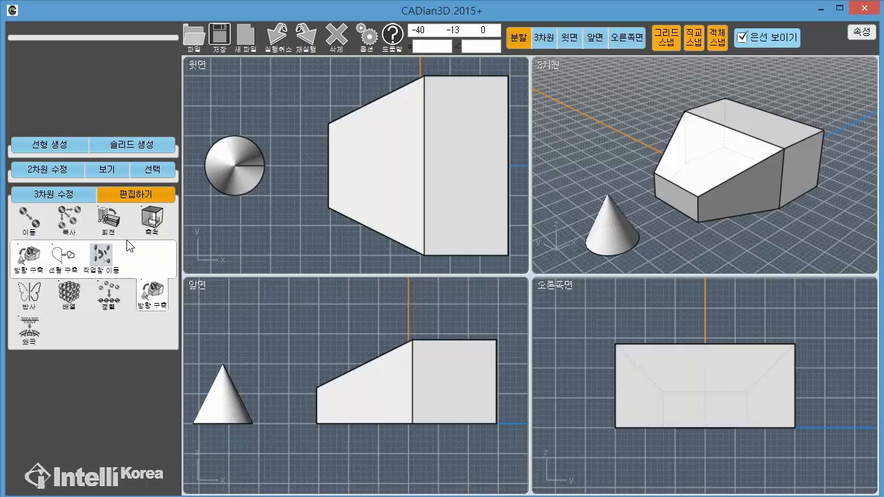
Start the directional orientation command (방향 구축) with the cone as the object to reorient
left_click(23, 255)
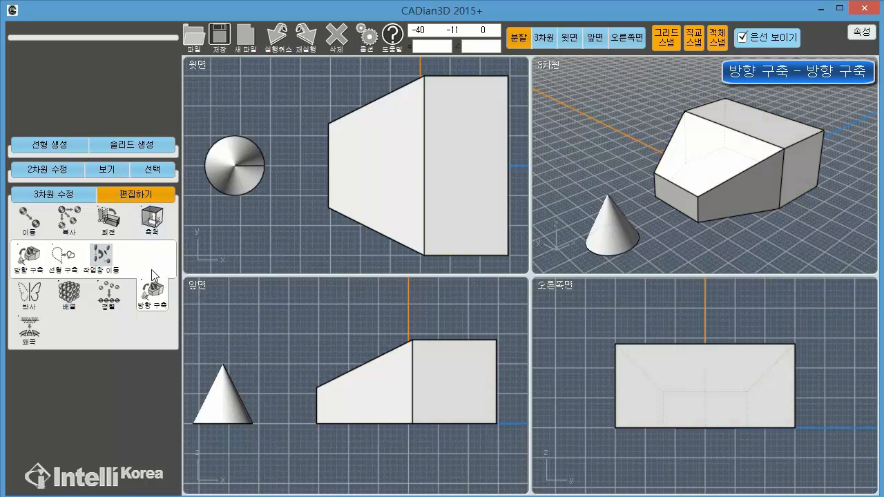
left_click(29, 260)
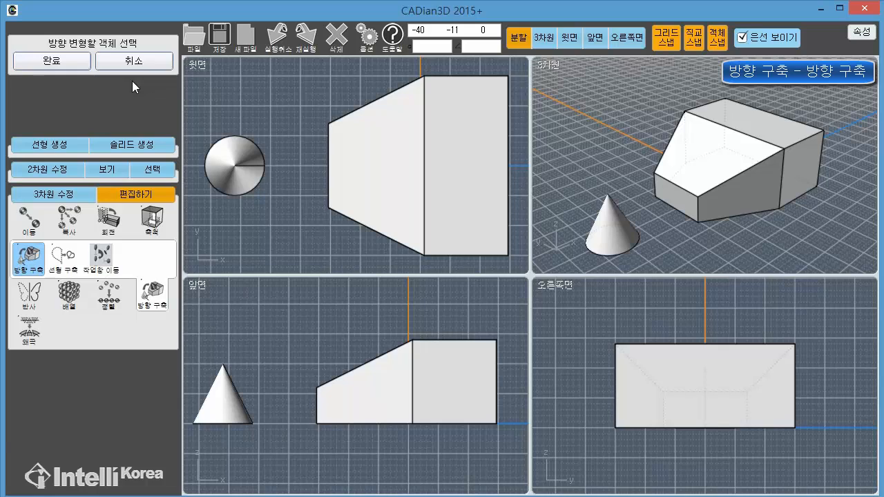
left_click(228, 175)
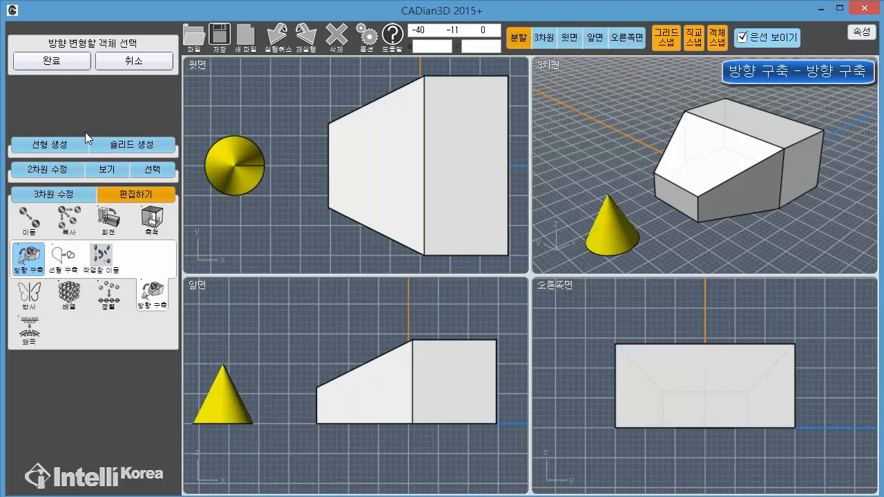
left_click(62, 67)
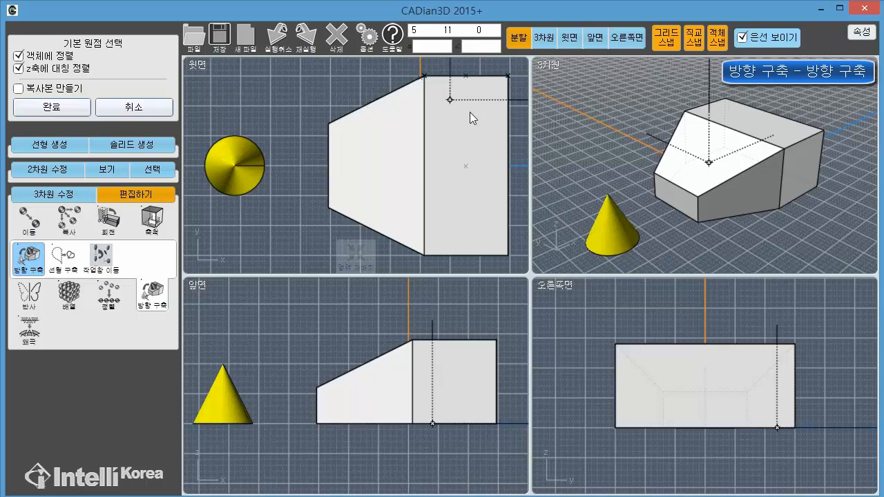
Place the base origin at the centre point of the cone's circular base
right_click_drag(605, 211, 602, 113)
scroll(600, 176, "up", 3)
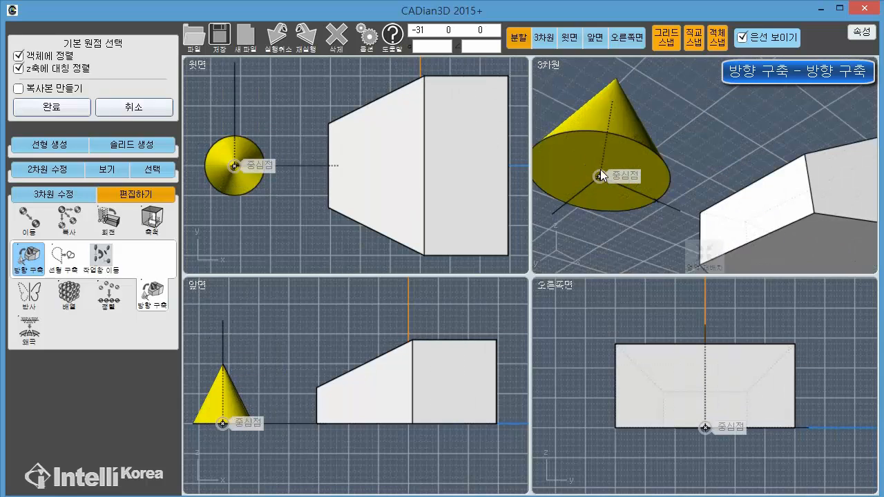
middle_click_drag(600, 170, 671, 183)
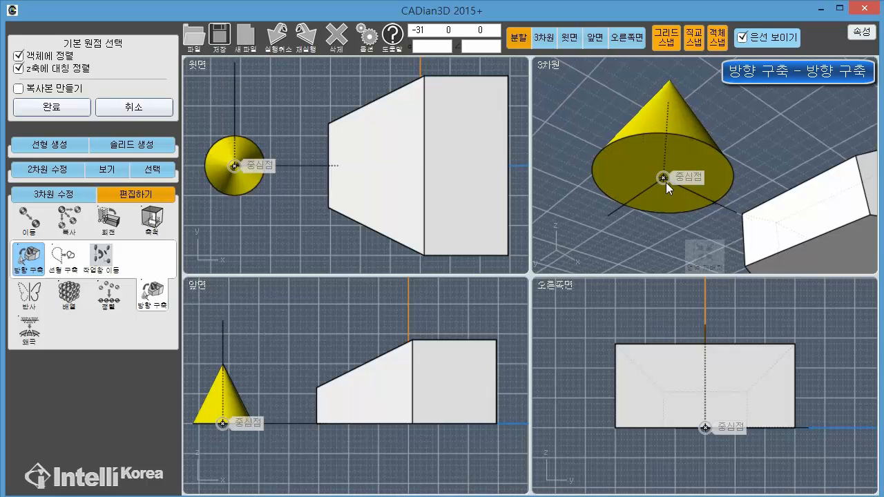
left_click(665, 179)
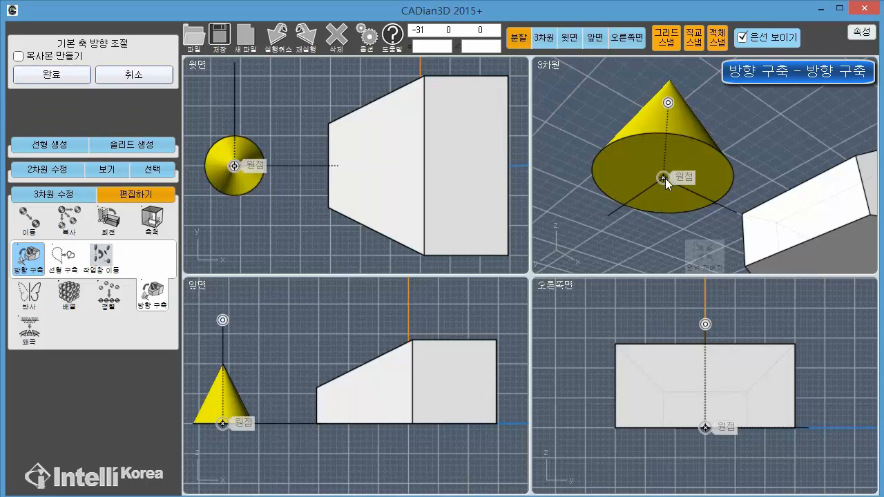
scroll(667, 138, "down", 2)
right_click_drag(667, 131, 656, 231)
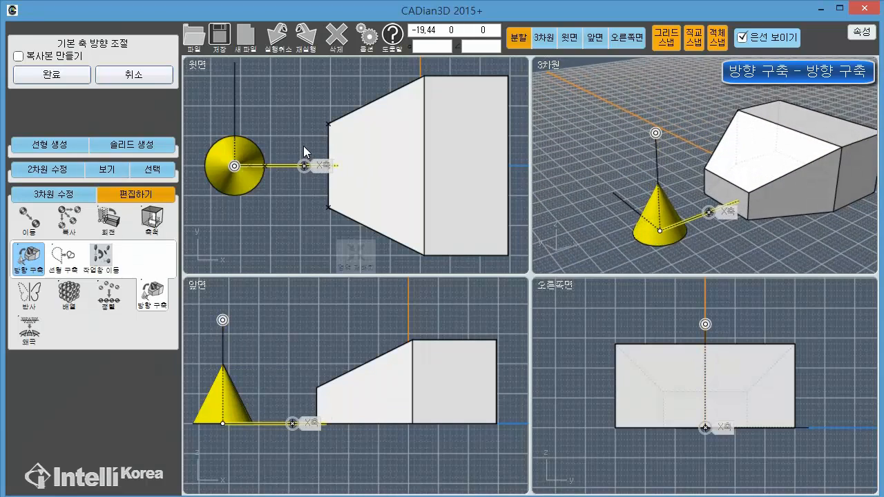
left_click(303, 146)
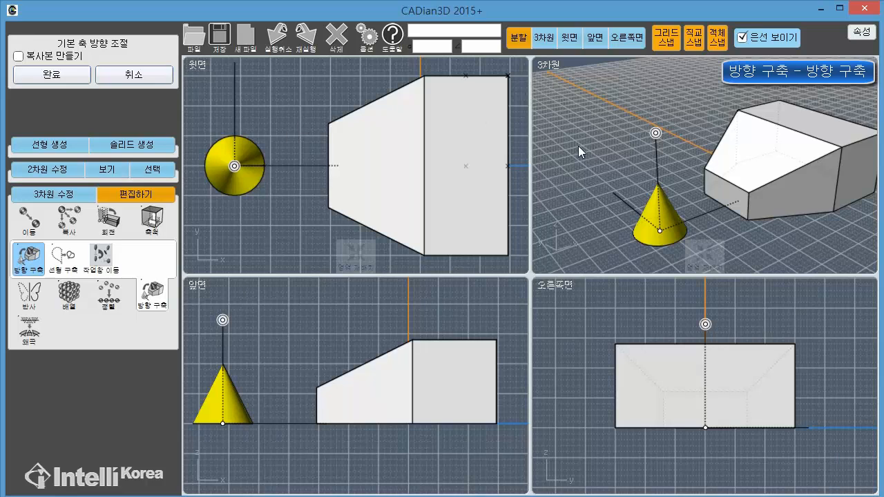
Point the base Z axis straight up through the cone's apex and accept the base axis directions
left_click(656, 129)
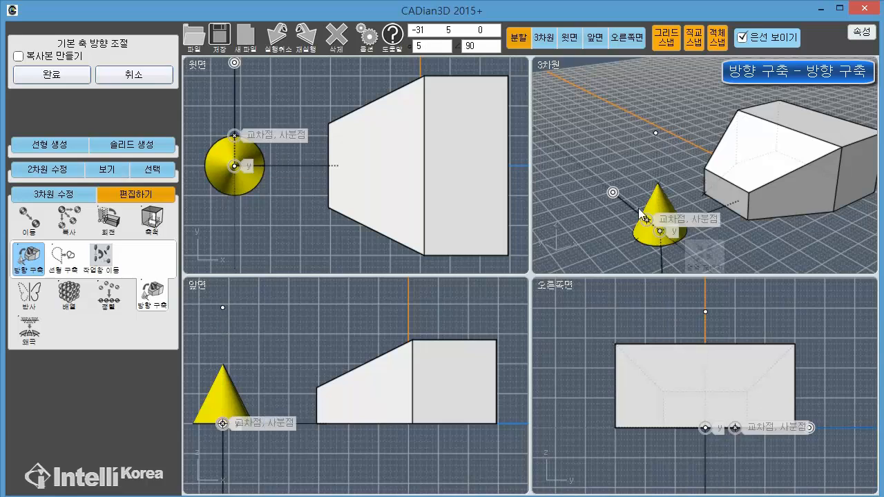
left_click(659, 130)
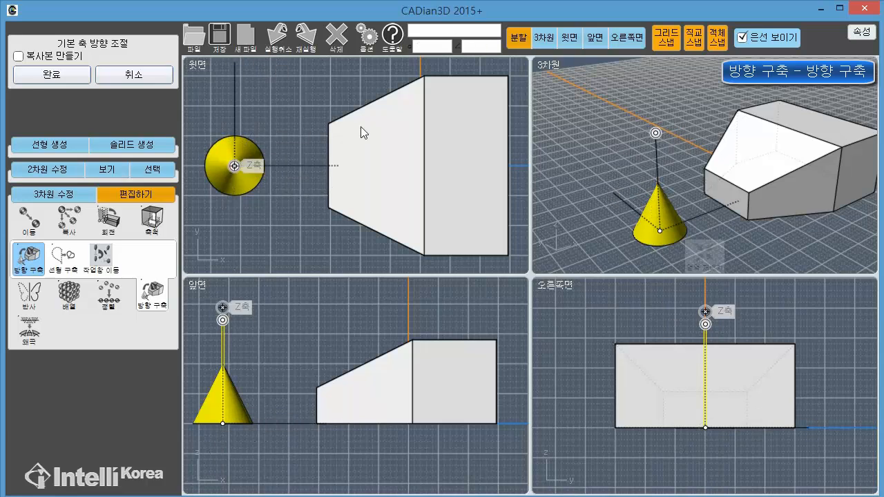
left_click(46, 76)
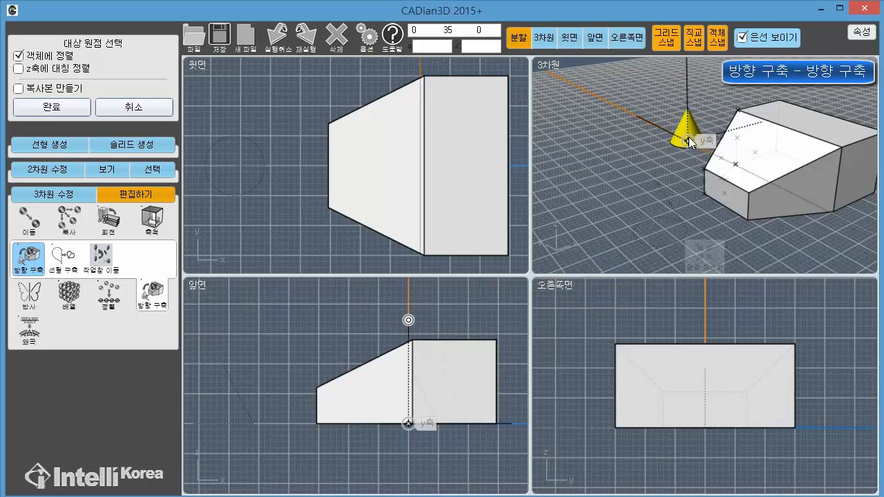
Place the cone's base at the centre point of the block's sloped face, aligned to the object, and complete the reorientation with nothing selected
scroll(754, 148, "up", 2)
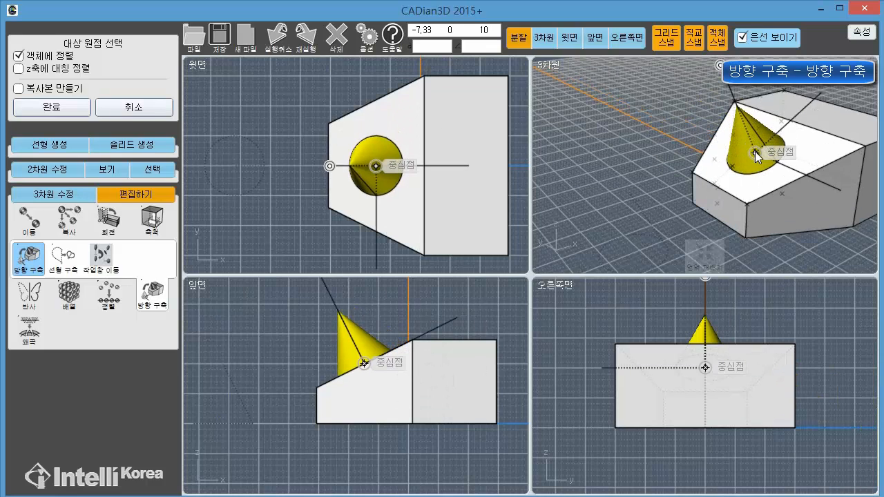
scroll(754, 151, "up", 1)
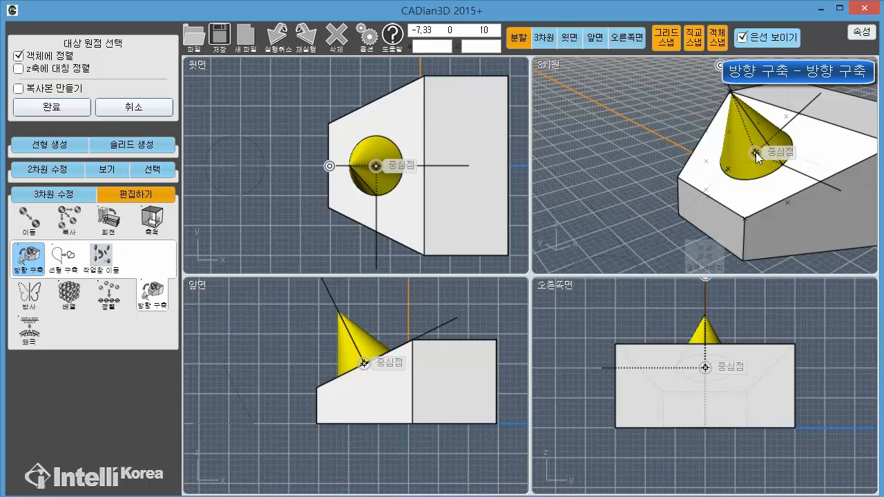
left_click(756, 152)
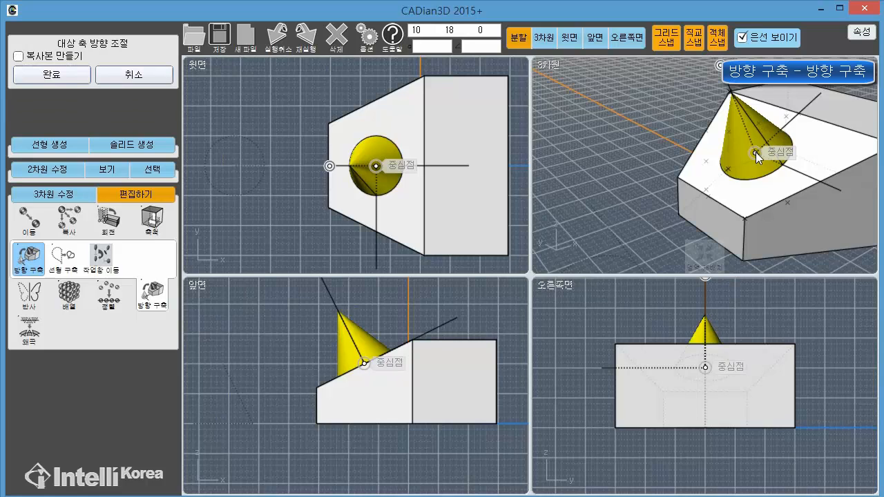
scroll(745, 190, "down", 3)
middle_click_drag(745, 189, 680, 189)
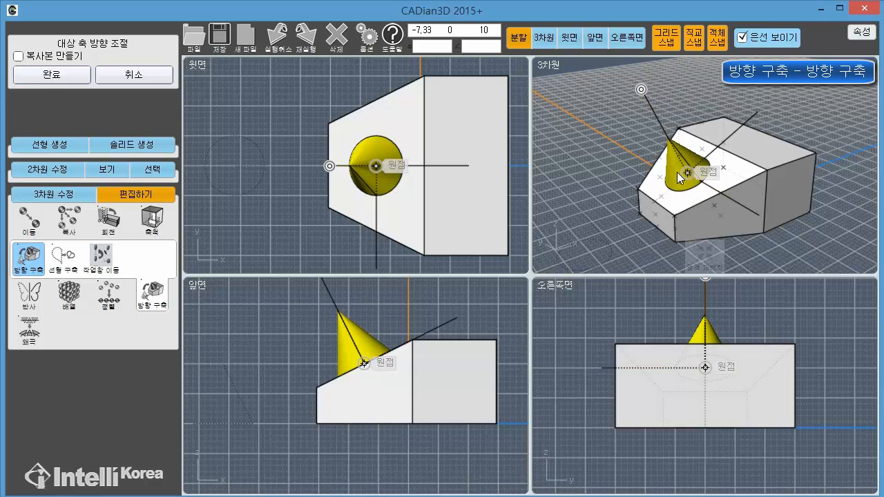
left_click(47, 76)
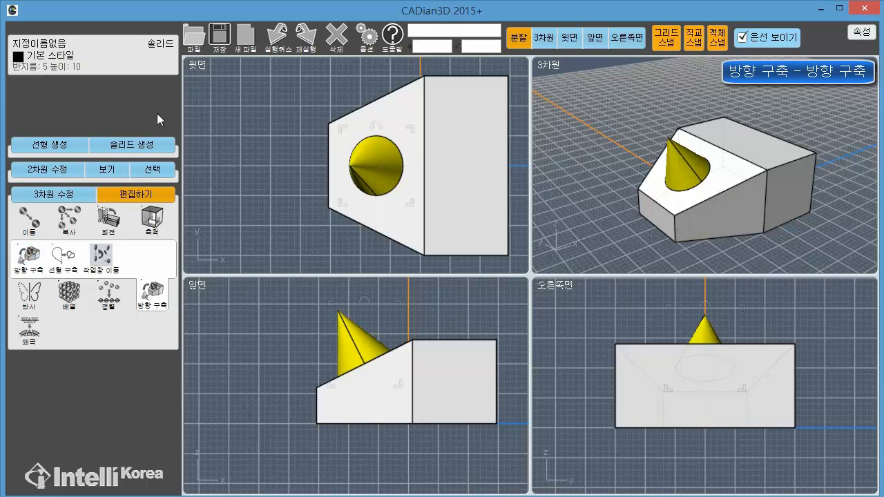
left_click(230, 110)
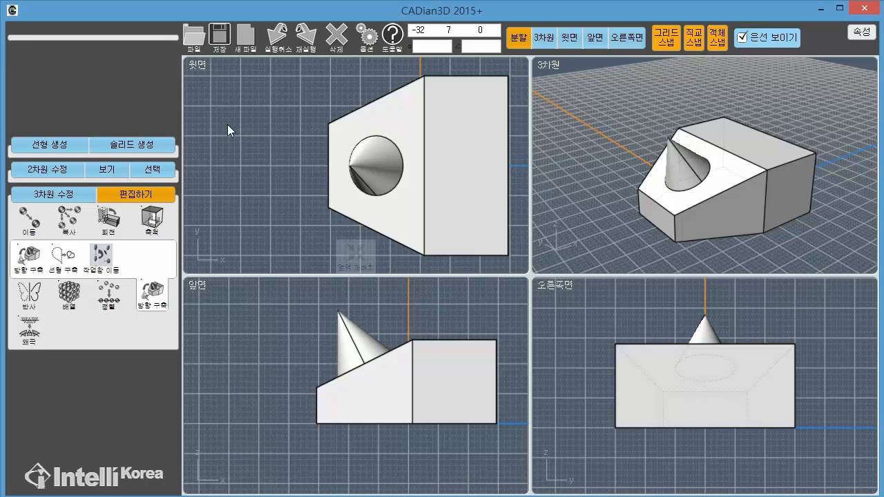
left_click(337, 218)
left_click(375, 111)
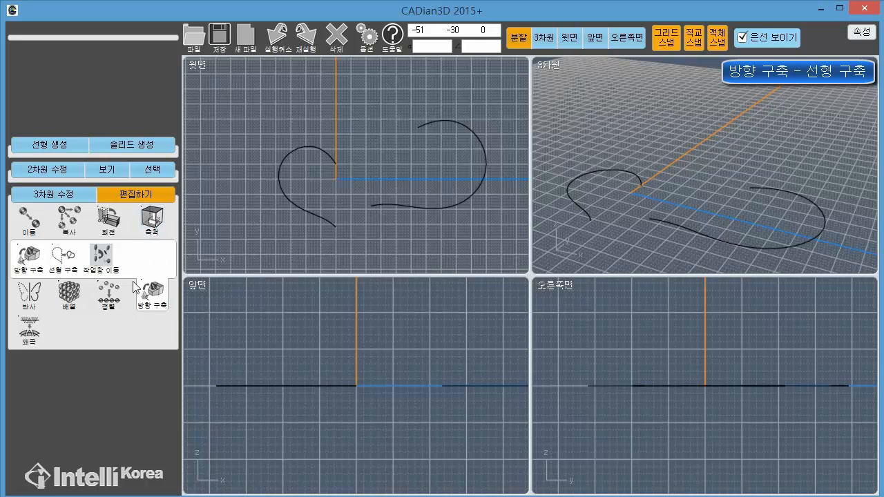
Start linear orientation (선형 구축) on the left curve and define its base line from the curve's upper end to its lower end
left_click(67, 260)
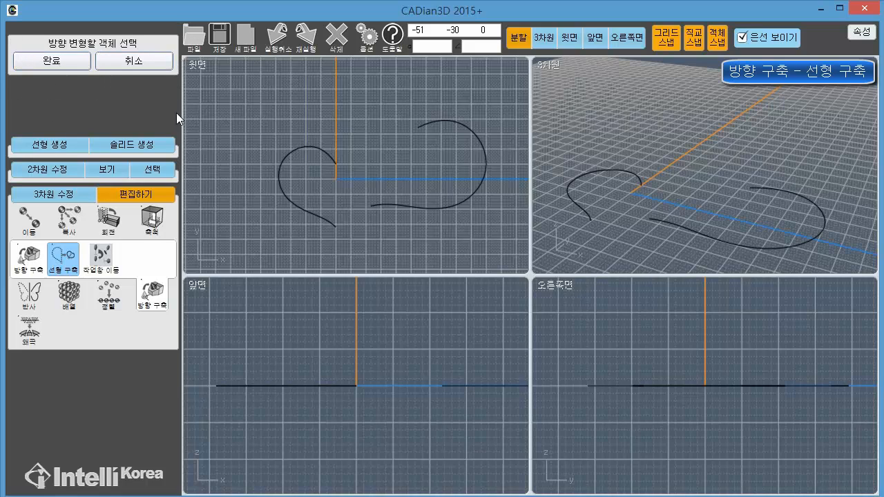
left_click(298, 148)
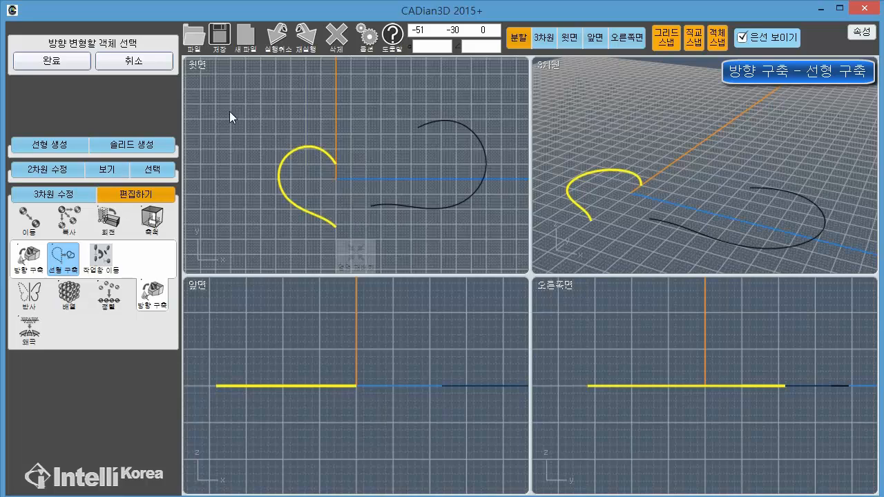
left_click(62, 63)
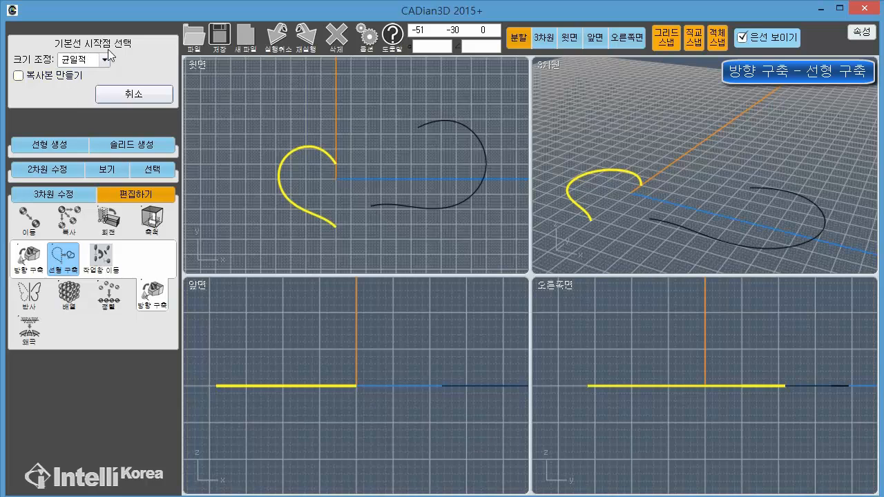
left_click(337, 163)
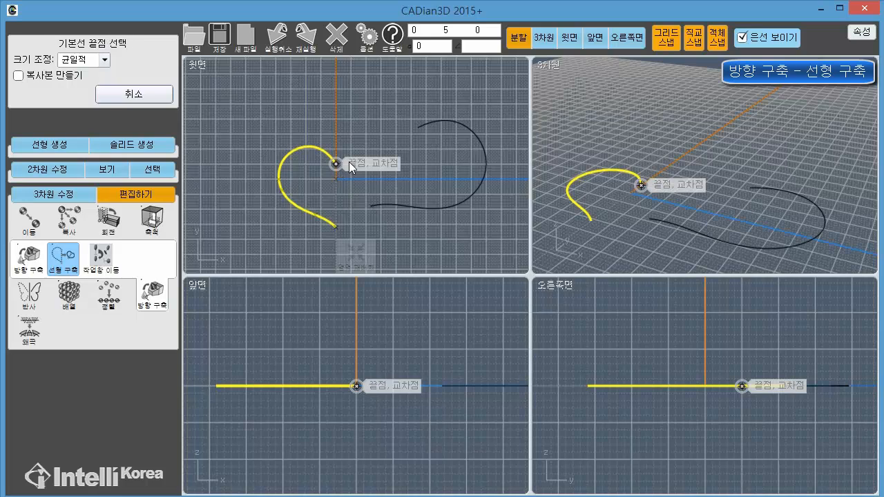
left_click(336, 225)
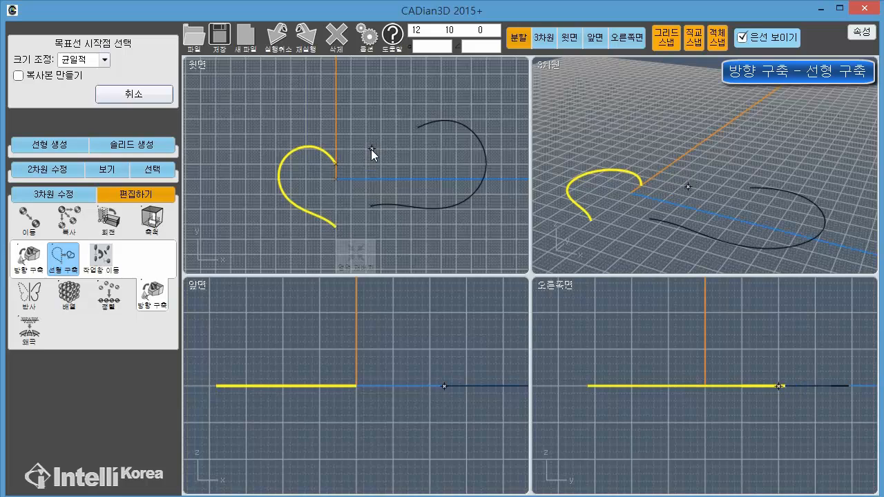
Set the target line from the right curve's upper end to near its lower end to form a heart, leaving nothing selected
left_click(416, 133)
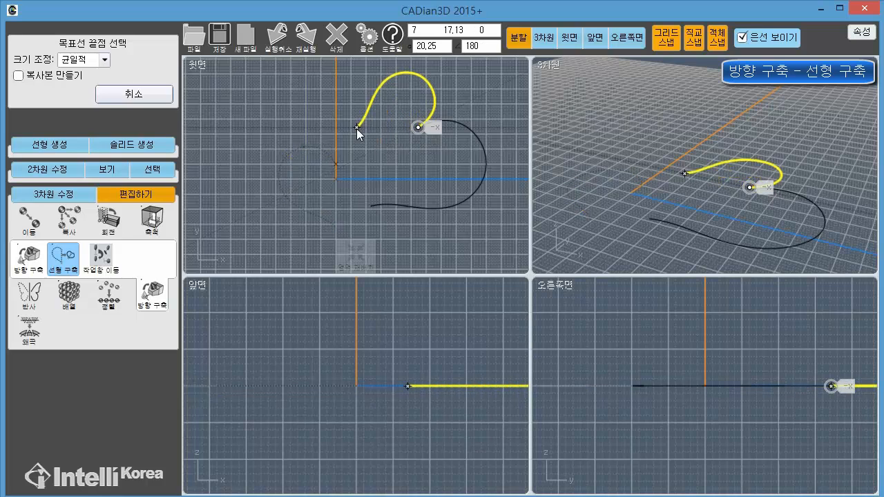
left_click(368, 199)
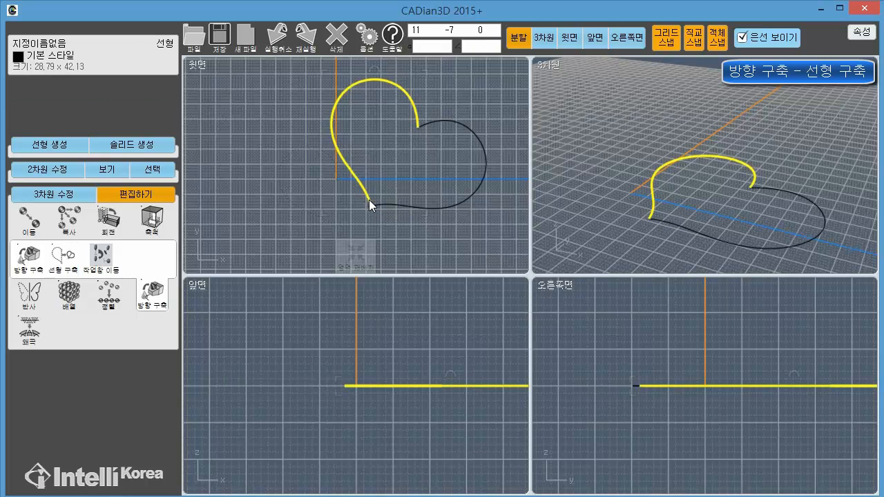
left_click(400, 154)
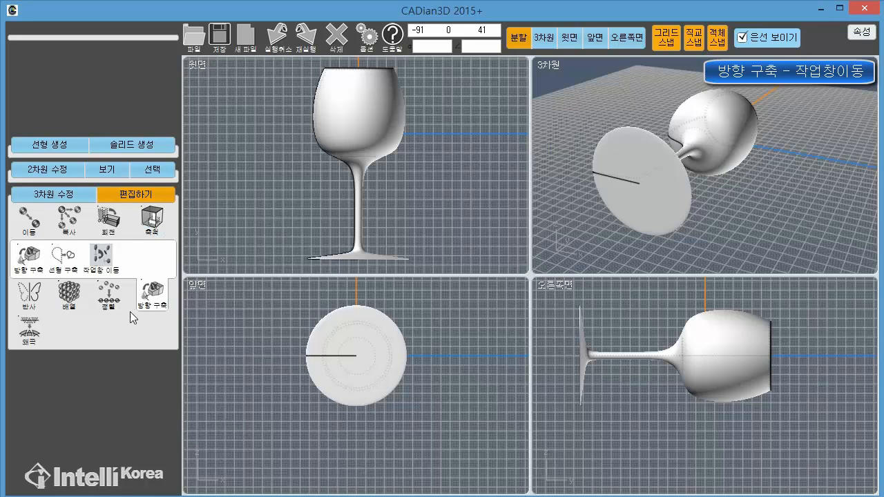
Stand the wine glass upright by remapping it (작업창 이동) from the top view to the front view, leaving nothing selected
left_click(107, 262)
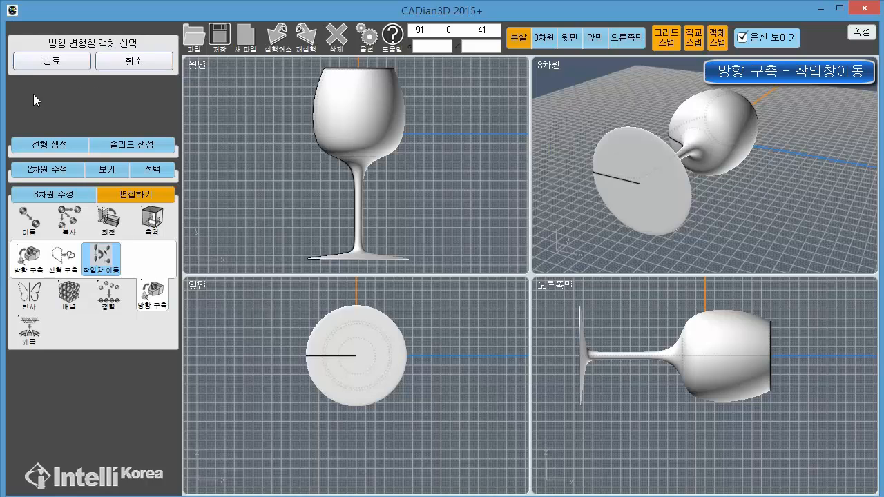
left_click(357, 112)
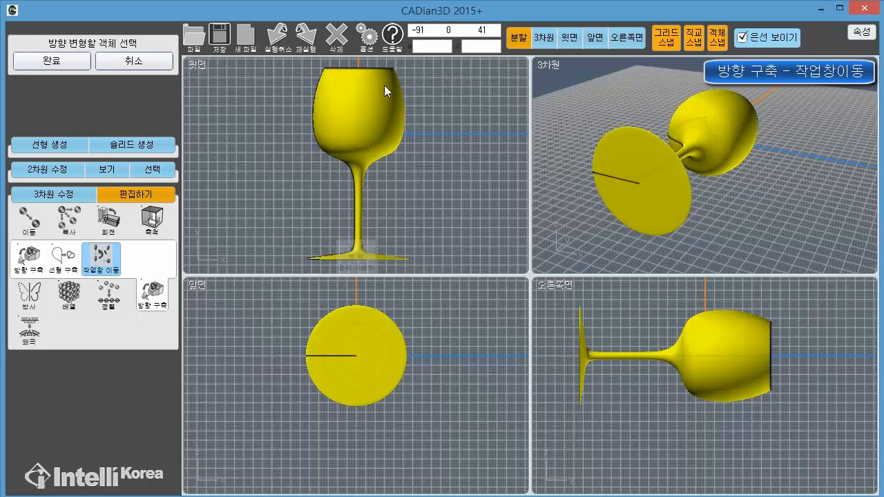
left_click(62, 65)
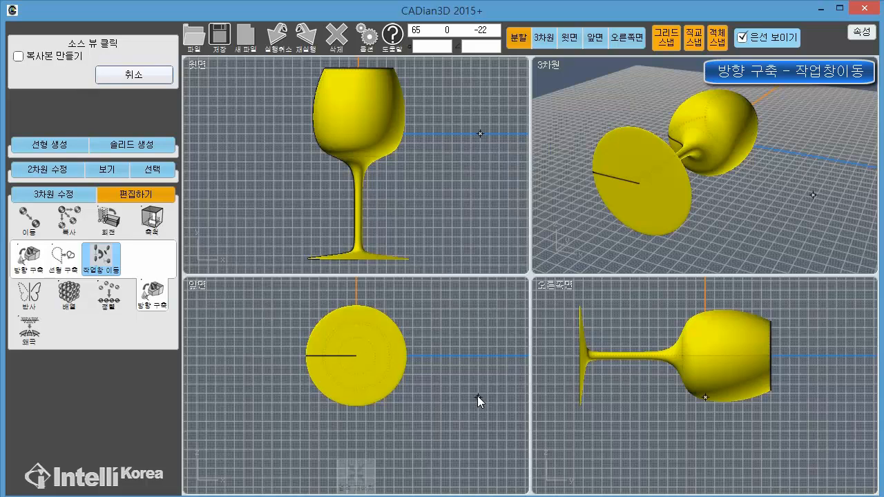
left_click(269, 147)
left_click(272, 320)
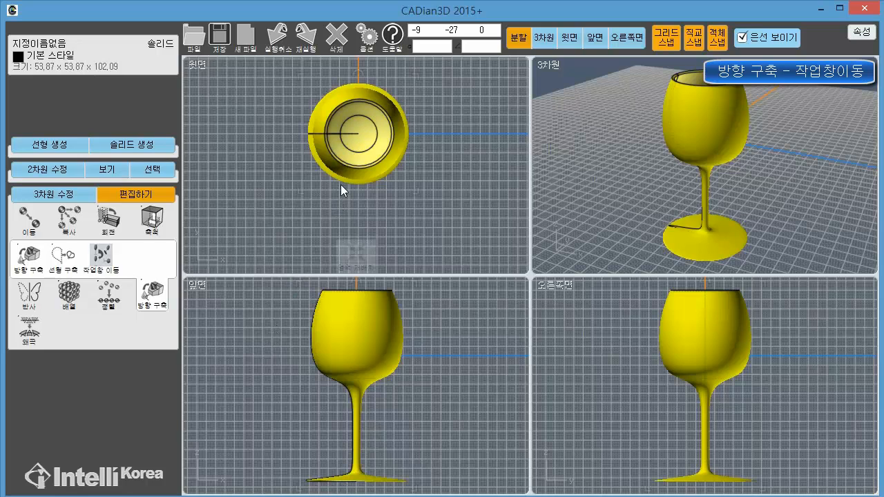
left_click(280, 353)
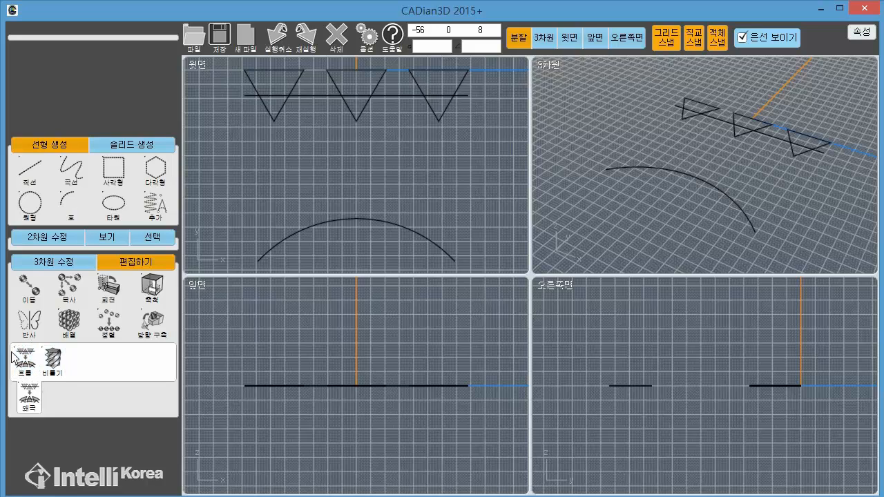
Start the Flow command (흐름) with the three triangles as the objects to flow
left_click(15, 377)
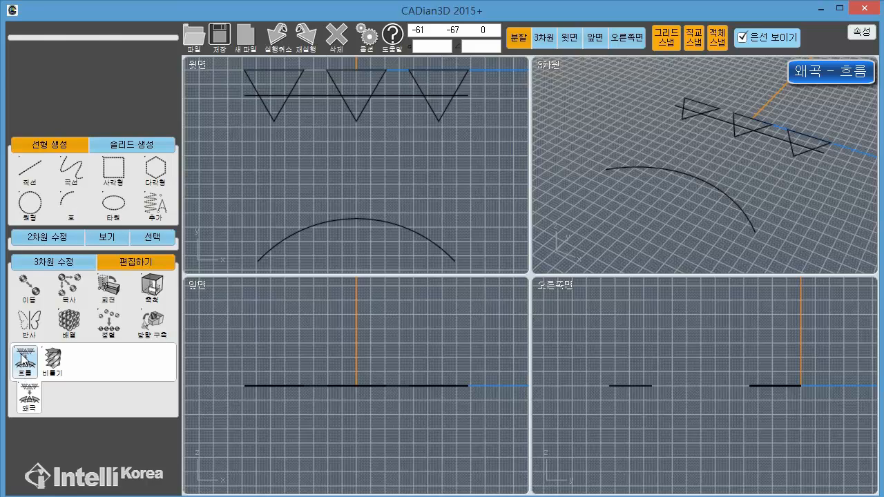
left_click(25, 359)
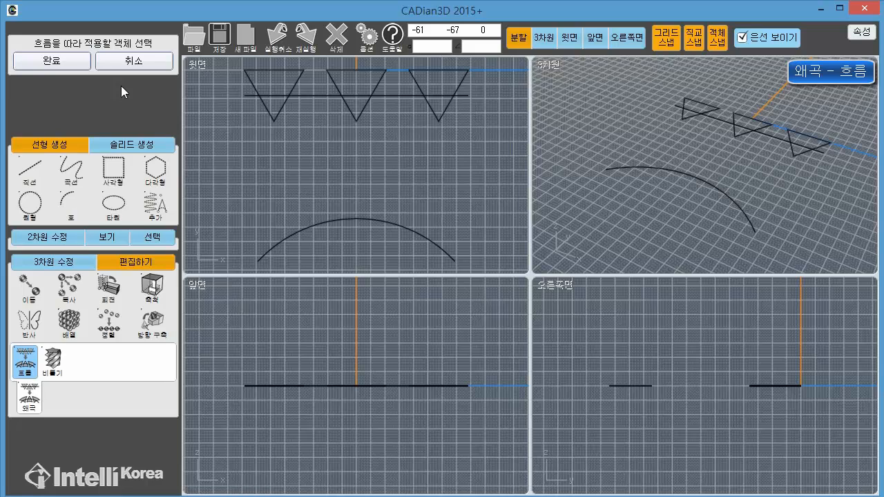
left_click(252, 81)
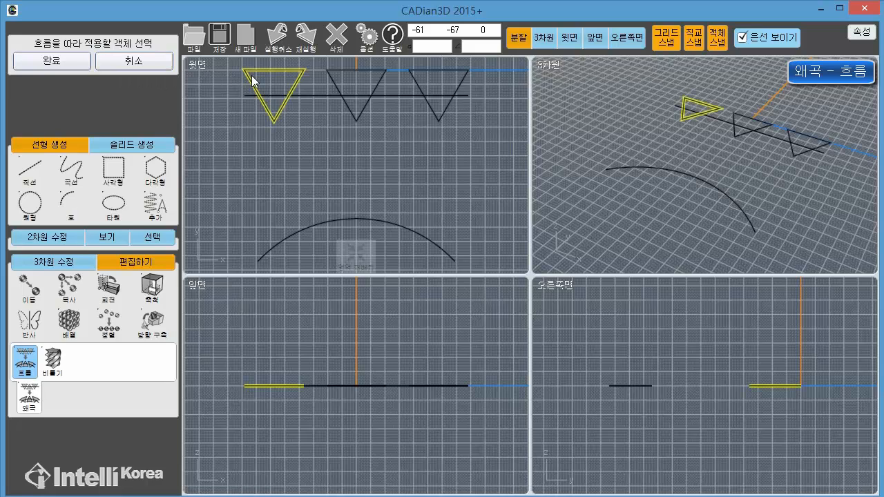
left_click(336, 85)
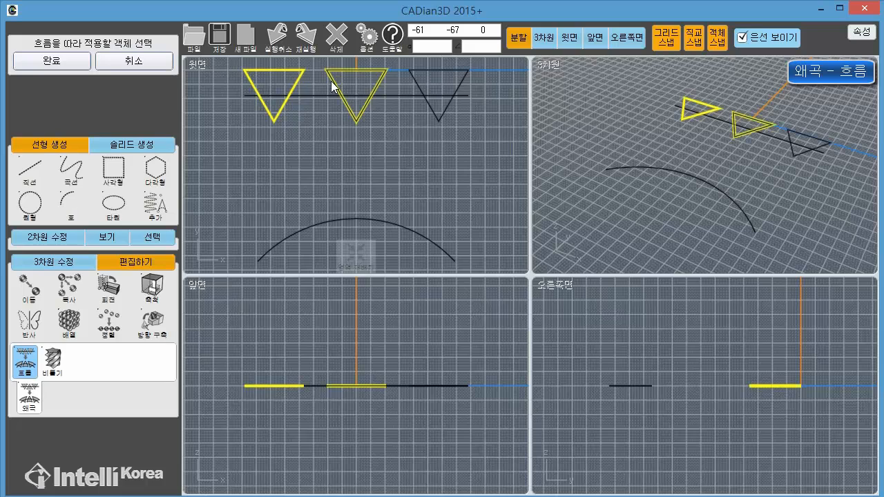
left_click(415, 90)
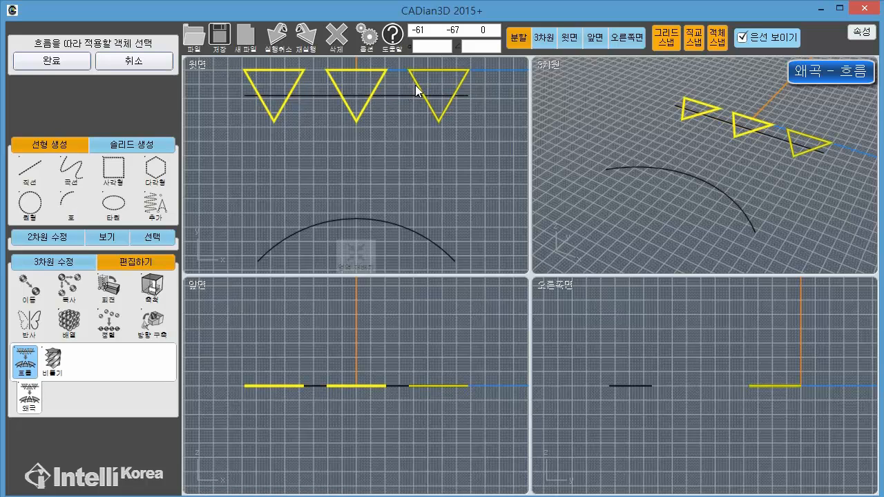
left_click(51, 67)
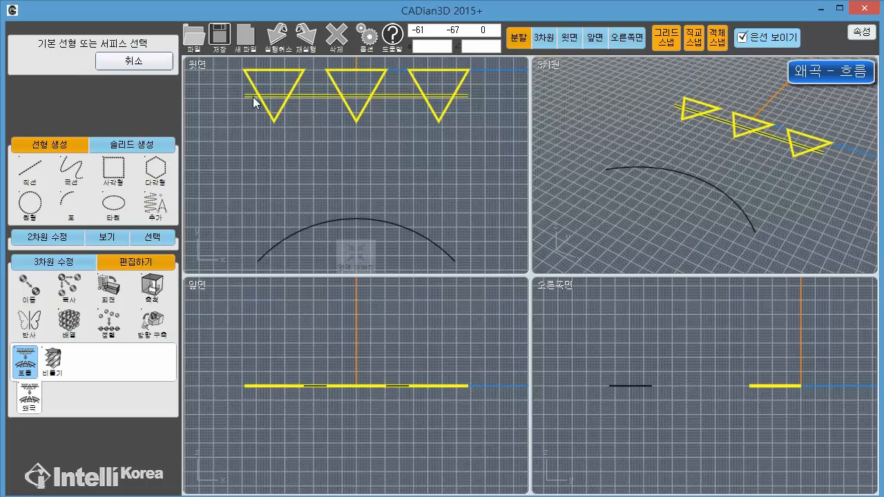
Flow the triangles from the straight base line onto the arc, keeping the stretch, rigid and delete-input options off
left_click(317, 97)
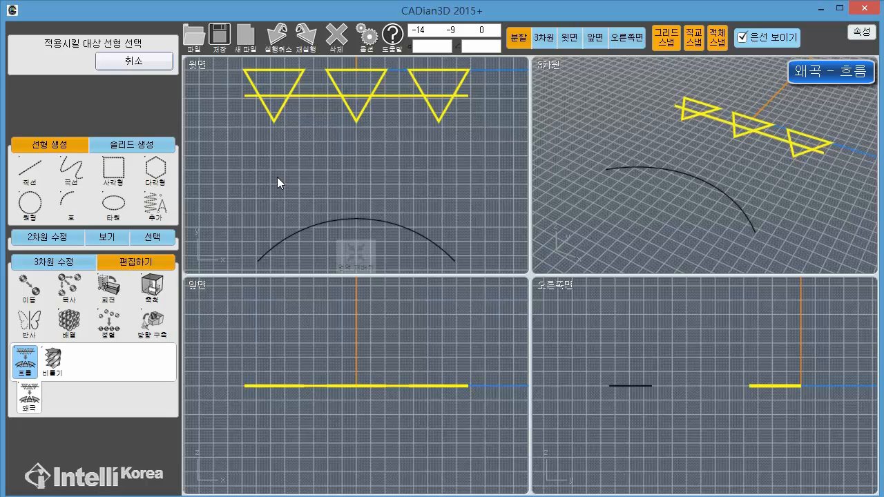
left_click(275, 248)
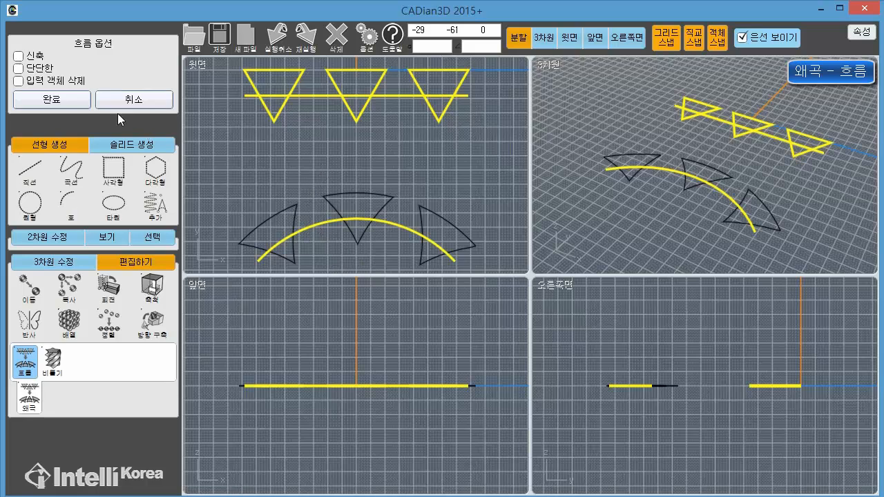
left_click(59, 103)
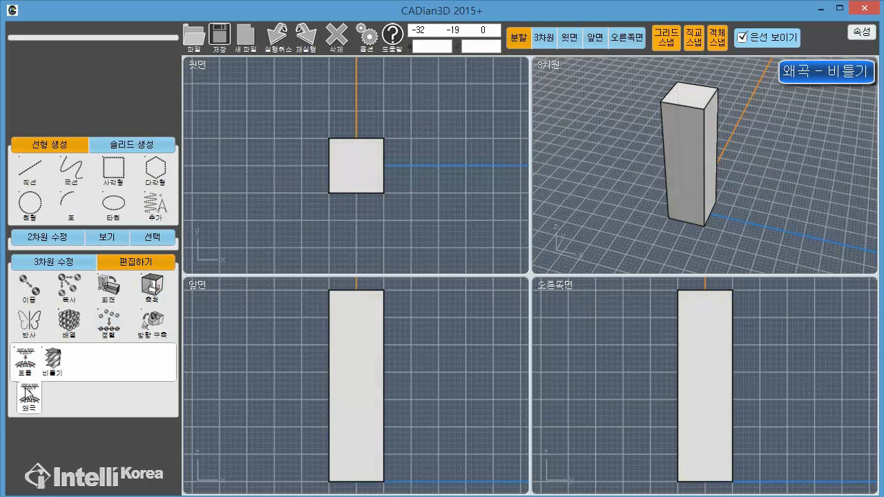
Start the Twist command (비틀기) with the tall box as the object to twist
left_click(55, 362)
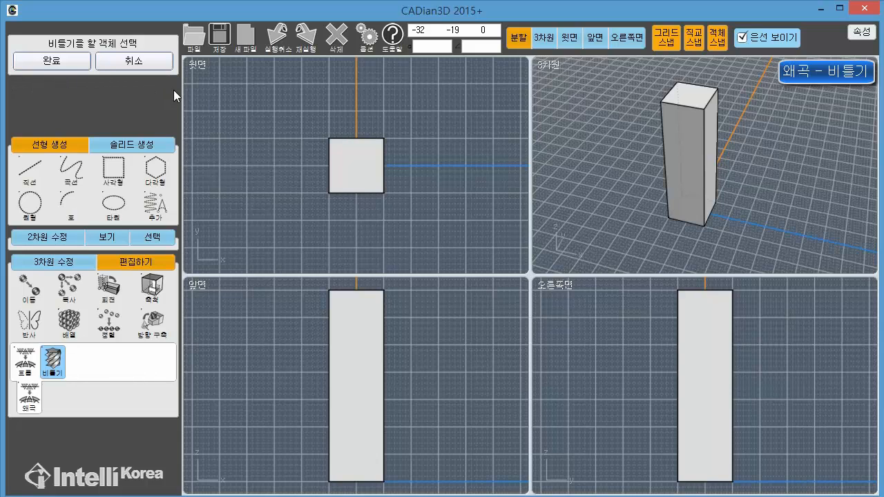
left_click(367, 167)
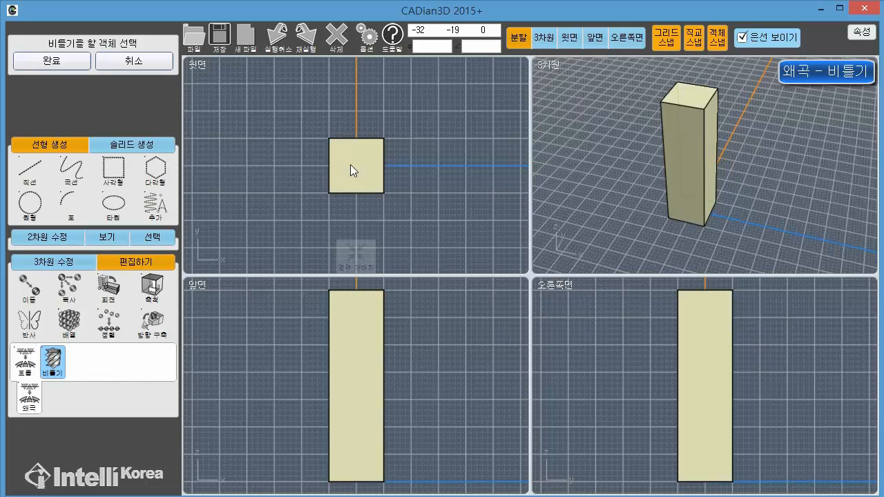
left_click(350, 164)
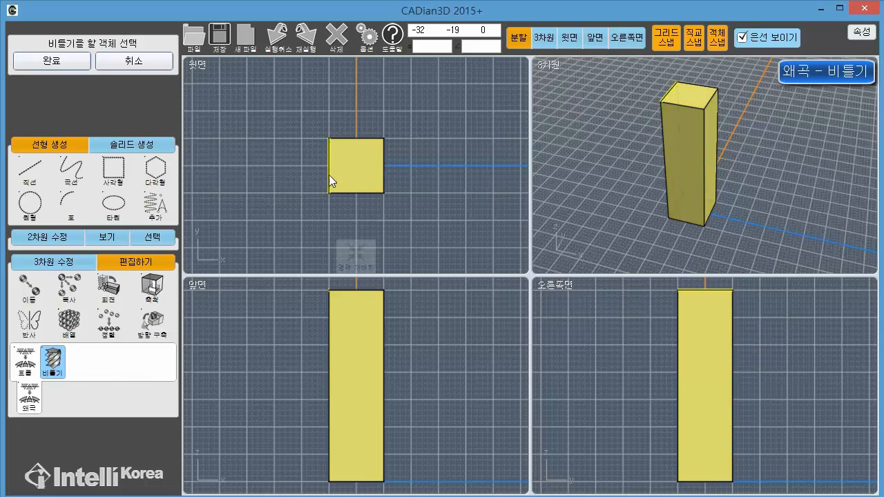
left_click(69, 60)
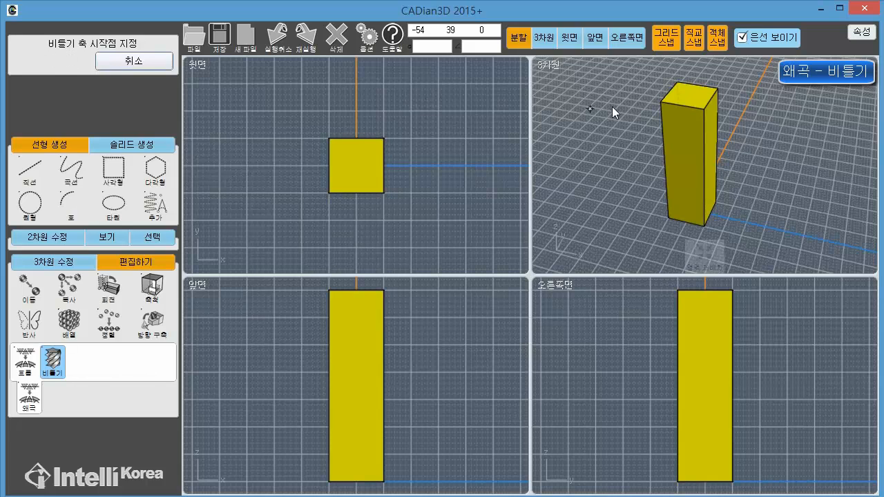
Set the start point of the twist axis at the centre of the box's top face
right_click_drag(712, 106, 720, 138)
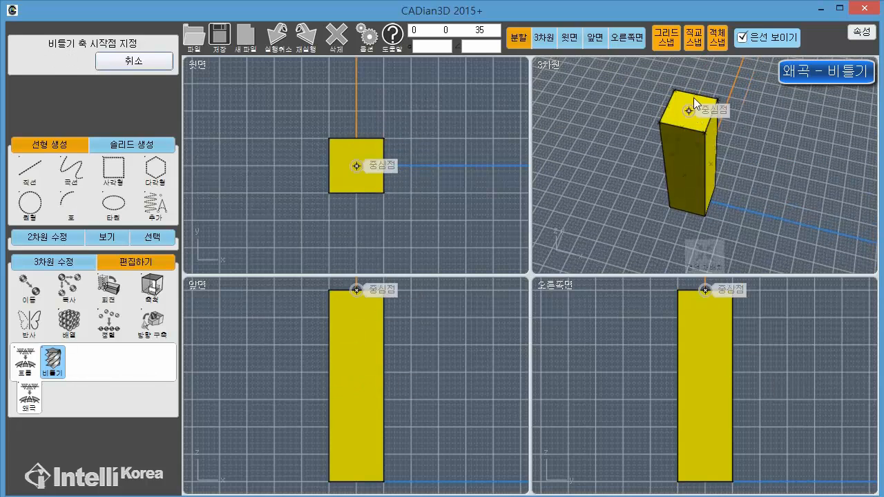
scroll(696, 105, "up", 3)
right_click_drag(698, 111, 695, 143)
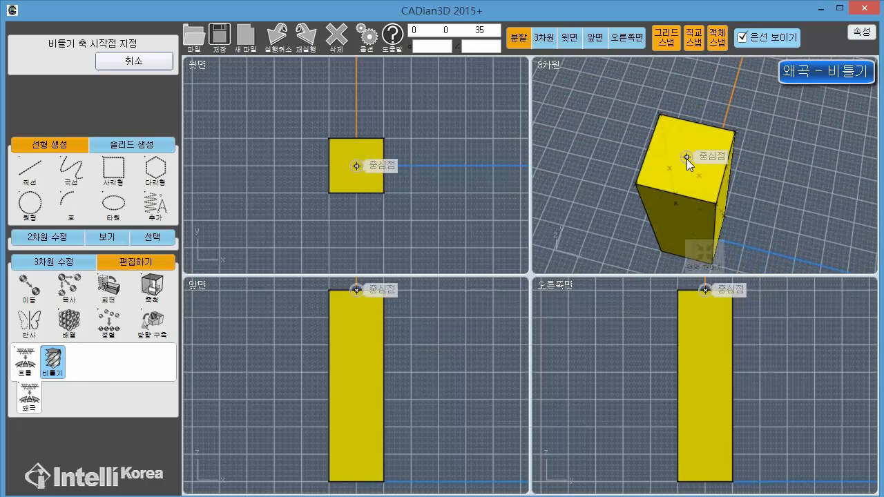
left_click(687, 158)
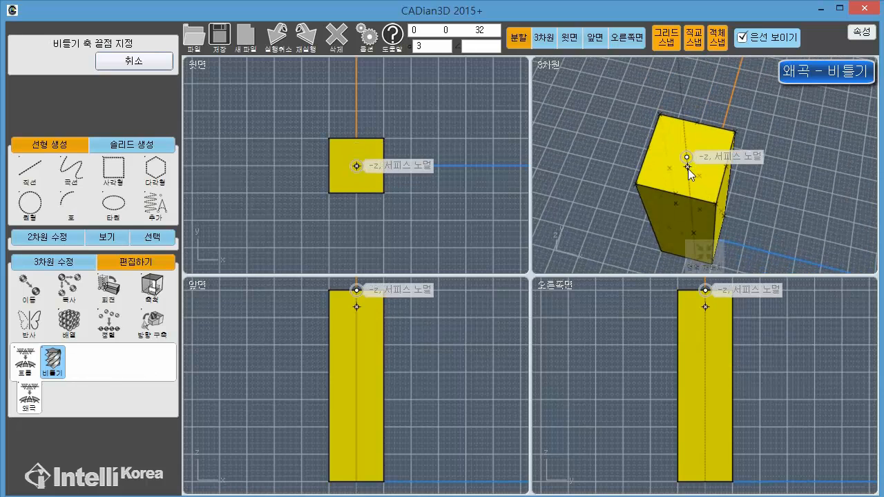
Set the end point of the twist axis at the centre of the box's bottom face, at the origin
scroll(688, 170, "down", 1)
scroll(687, 177, "down", 1)
right_click_drag(692, 196, 688, 171)
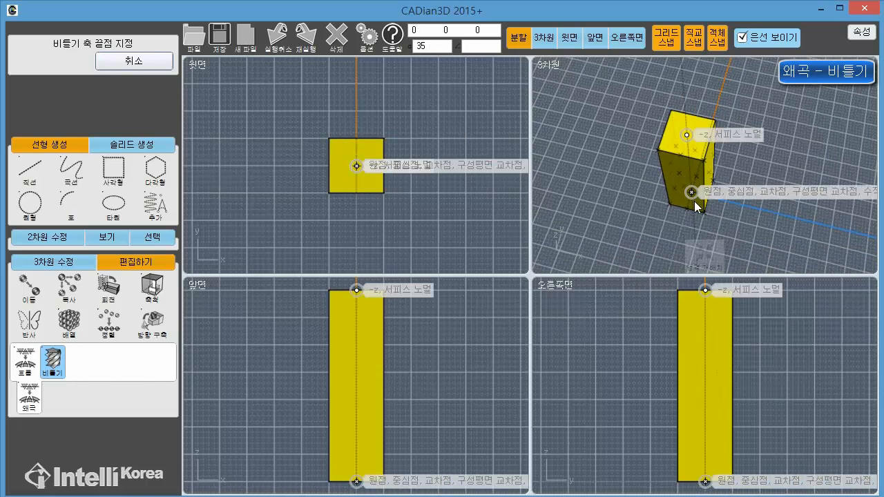
right_click_drag(694, 201, 681, 133)
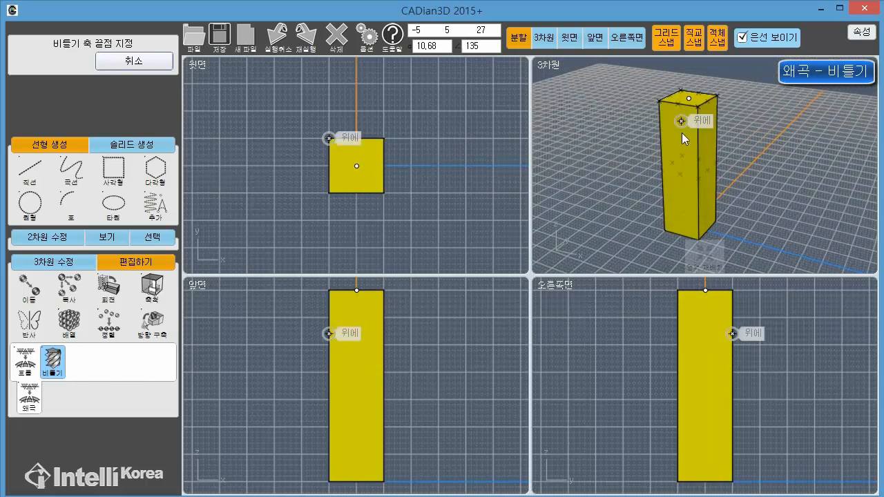
right_click_drag(698, 203, 672, 64)
scroll(702, 221, "up", 5)
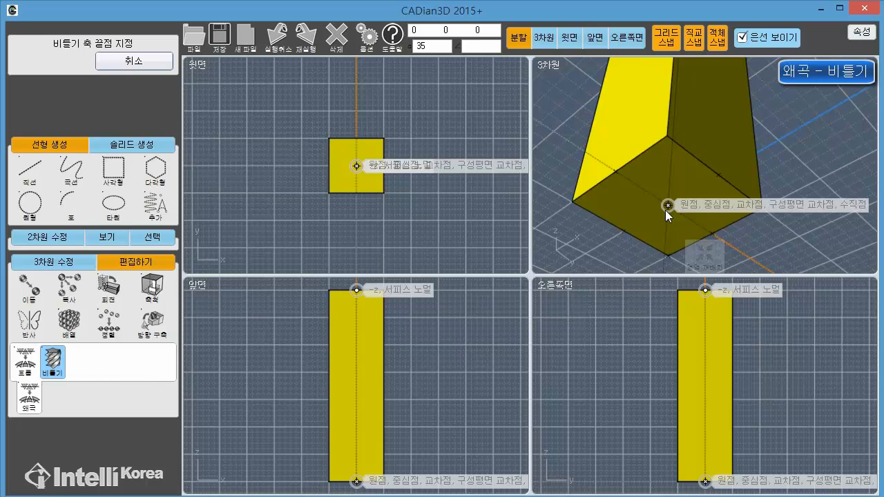
left_click(665, 210)
Twist the box by 360 degrees with the axis limit (축 제한) off, leaving nothing selected
mouse_move(670, 189)
right_mouse_down()
mouse_move(664, 146)
mouse_move(661, 171)
mouse_move(665, 152)
mouse_move(686, 187)
mouse_move(683, 208)
mouse_move(674, 182)
right_mouse_up()
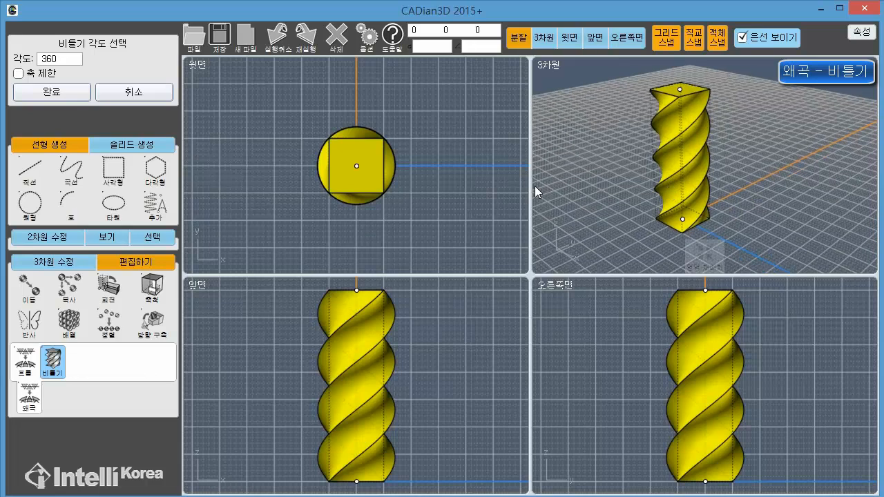
left_click(60, 58)
left_click(124, 141)
left_click(120, 122)
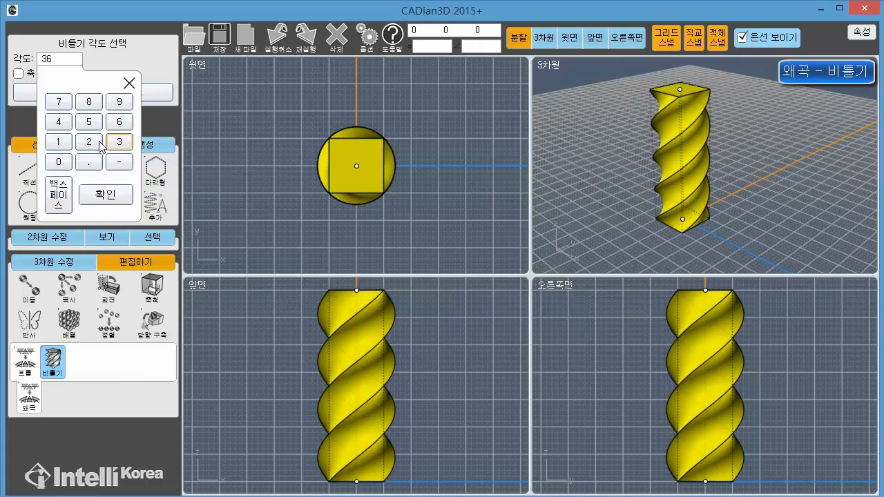
left_click(58, 162)
left_click(116, 196)
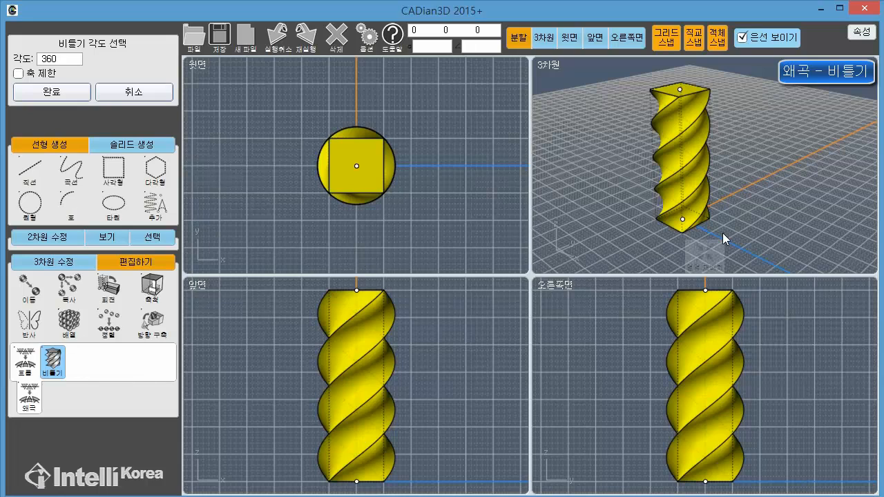
left_click(54, 92)
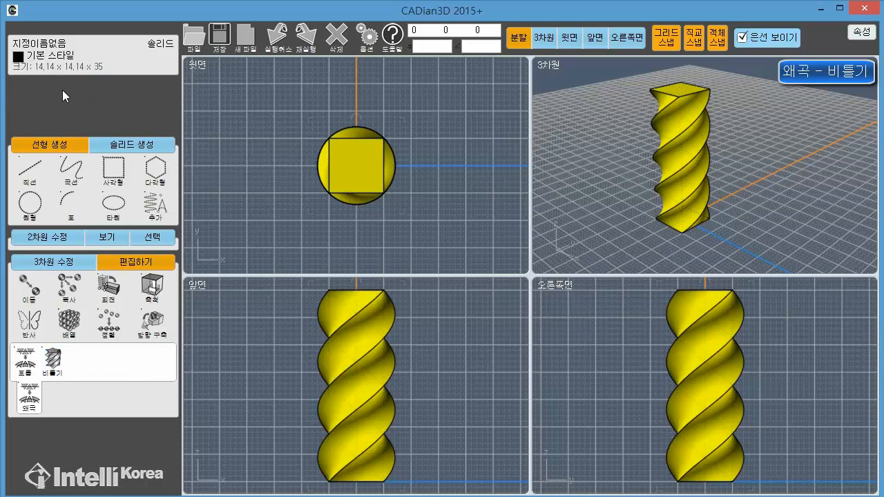
left_click(496, 227)
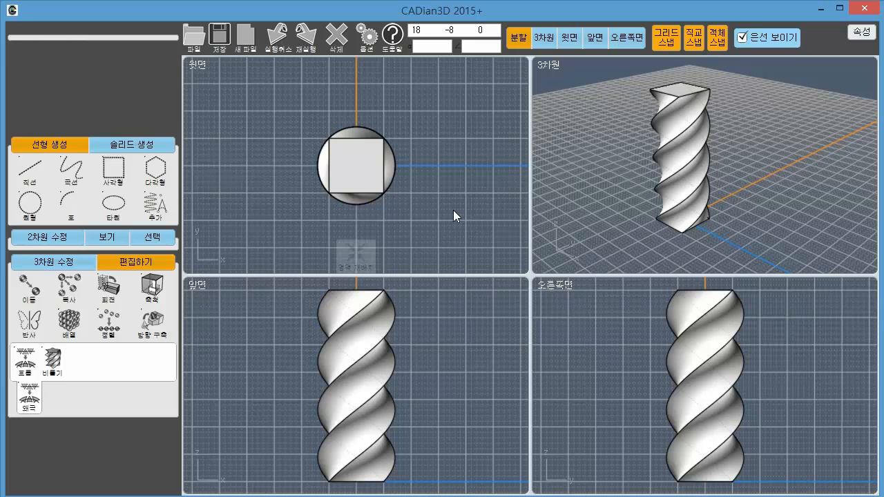